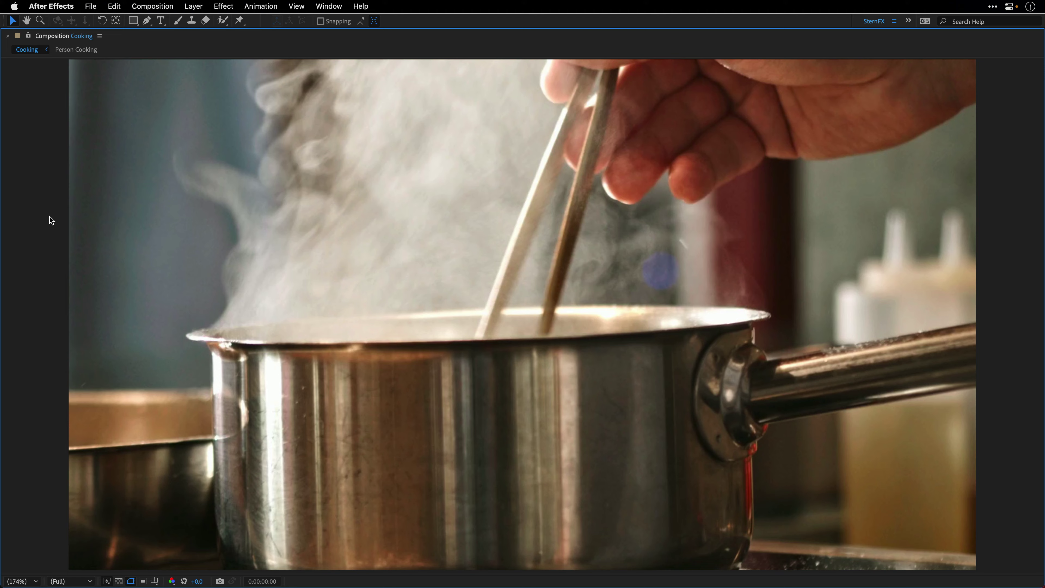
Step: Preview the steaming pot in the maximized Cooking comp, then restore the standard workspace
key(space)
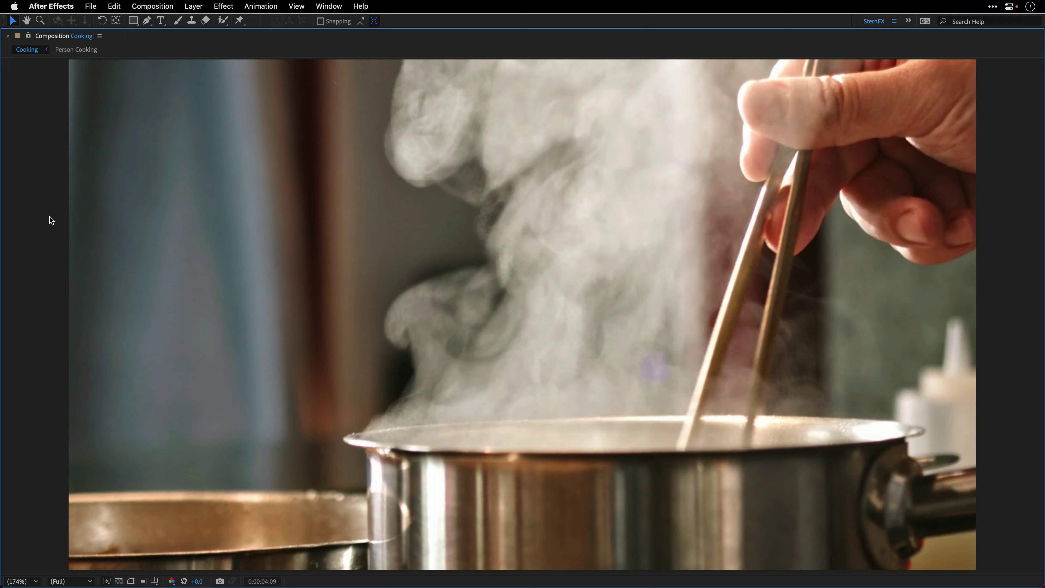
key(grave)
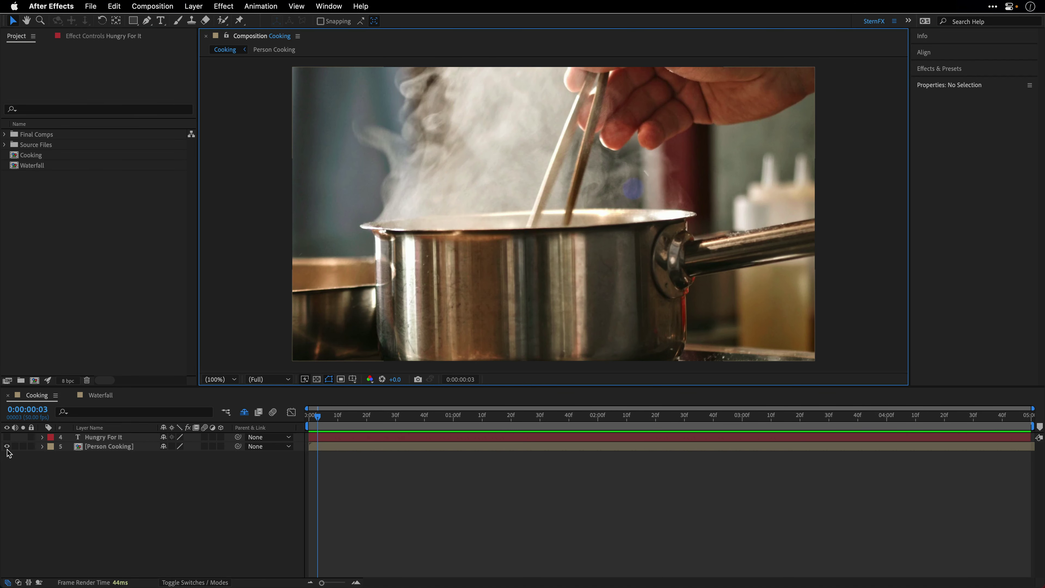
Step: Make the Hungry For It layer visible, preview it over the pot footage, and return to frame one
click(6, 438)
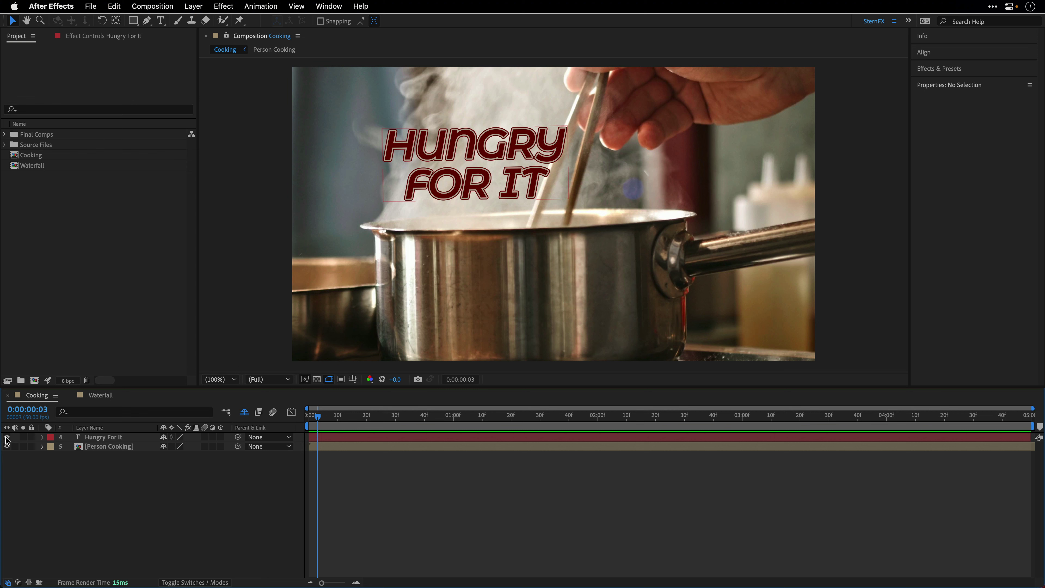
key(space)
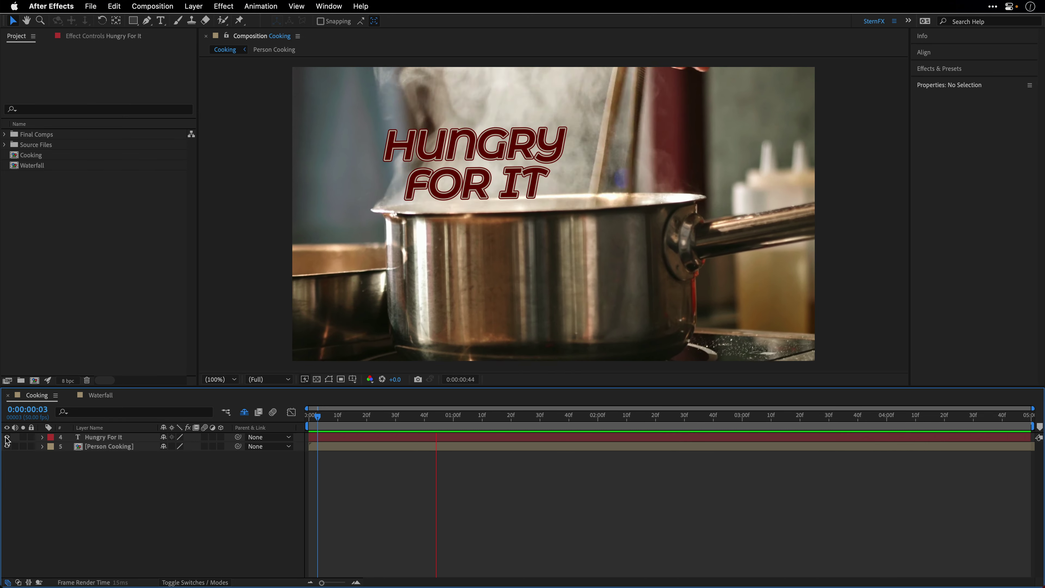
key(space)
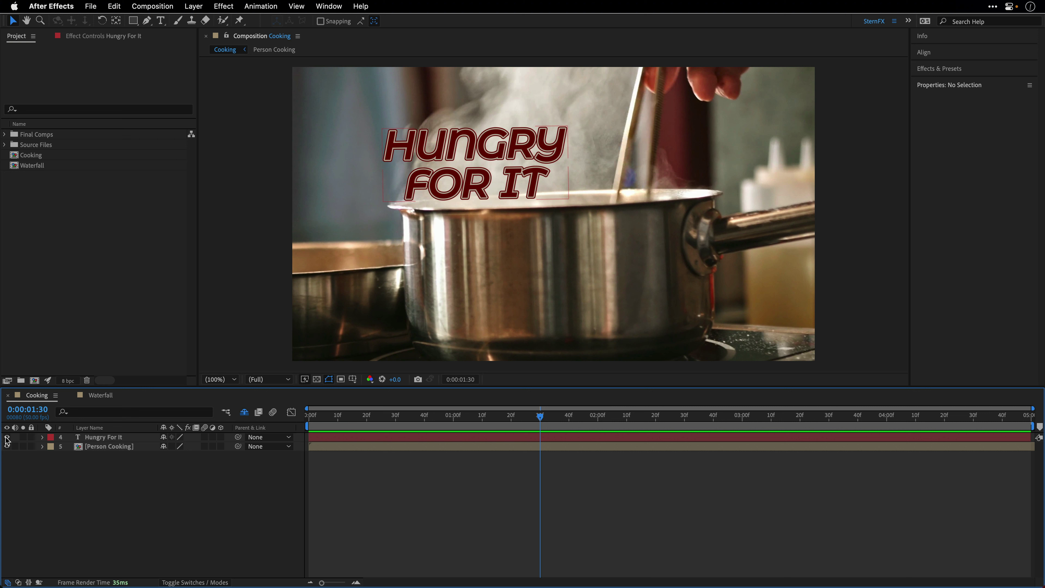
key(Home)
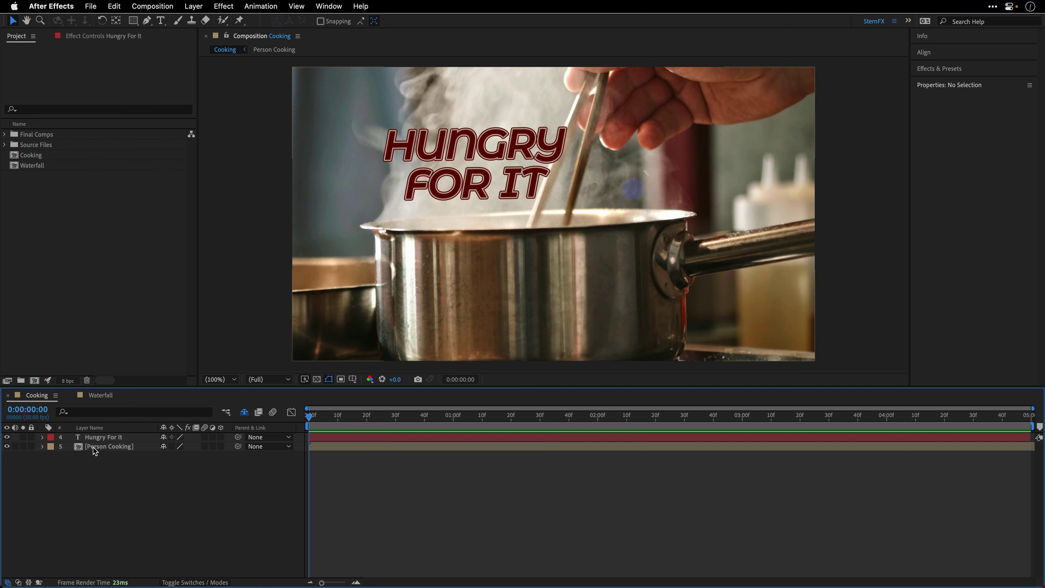
Step: Apply Track & Stabilize > Track Motion to the Person Cooking layer
click(93, 448)
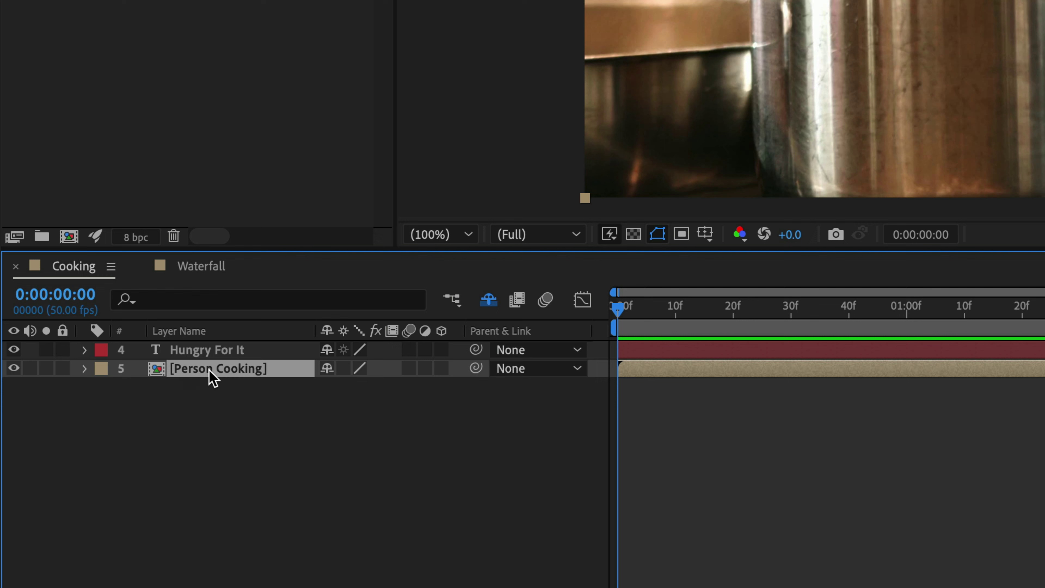
right_click(106, 450)
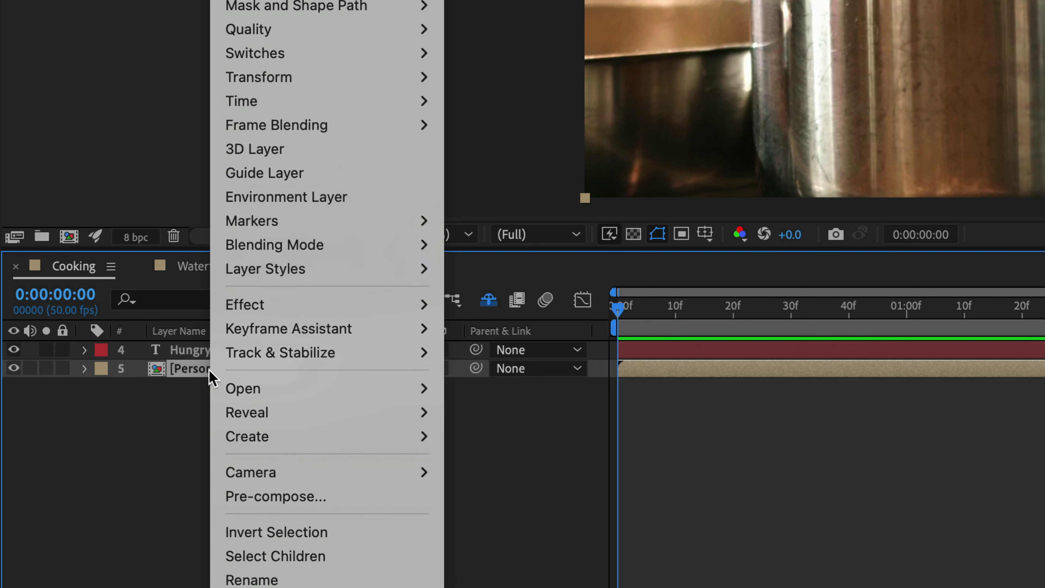
mouse_move(250, 363)
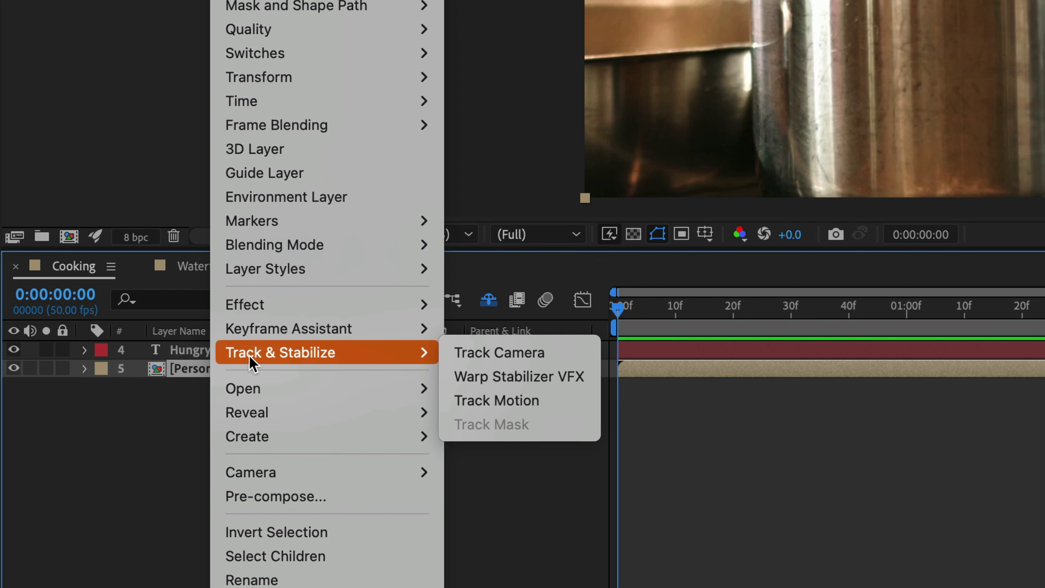
click(482, 401)
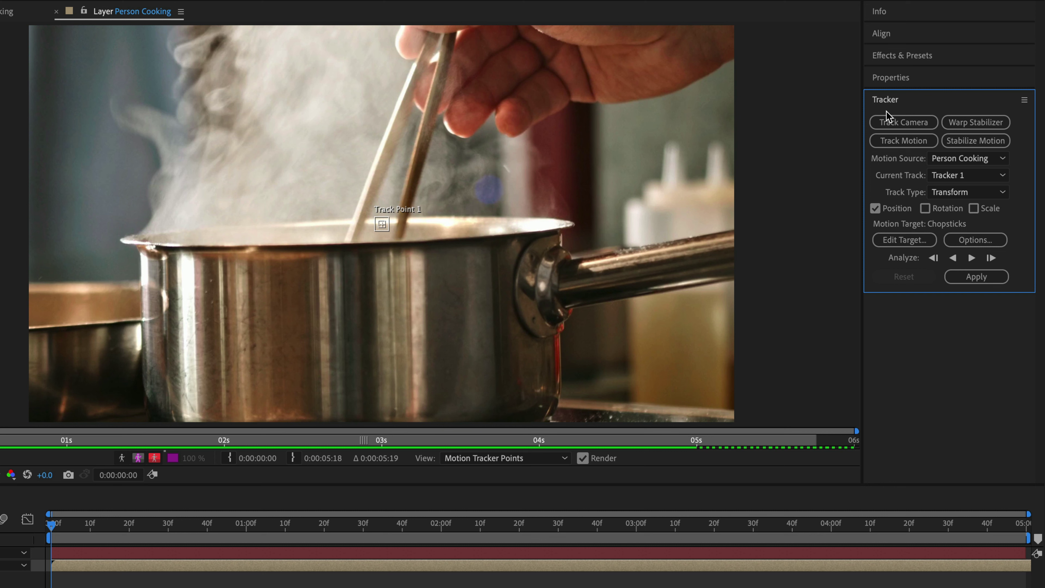
Step: Position Track Point 1 on the pot's left rim and analyze it forward through the clip
click(383, 226)
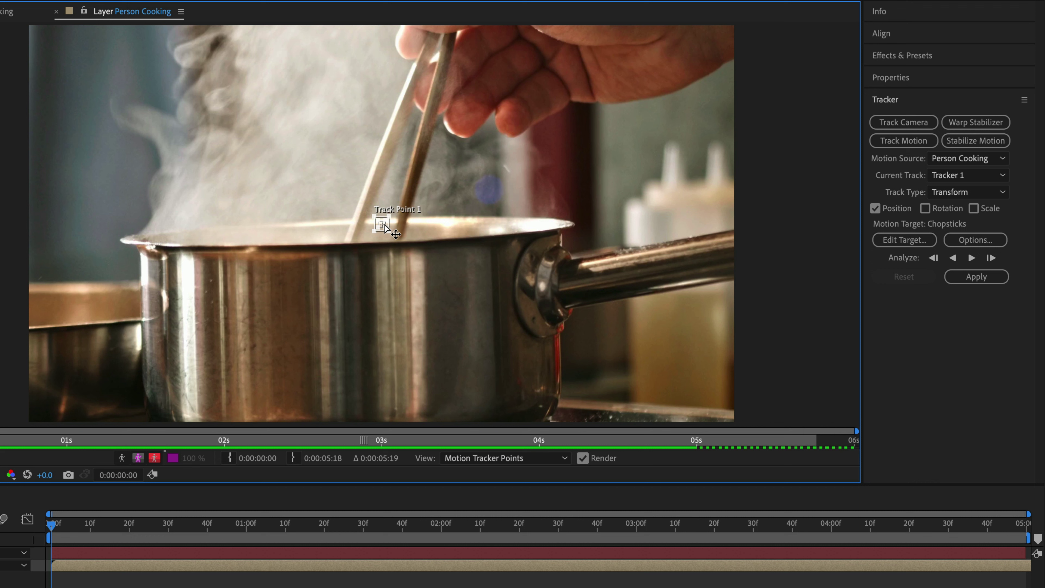
drag(385, 224, 157, 249)
click(166, 260)
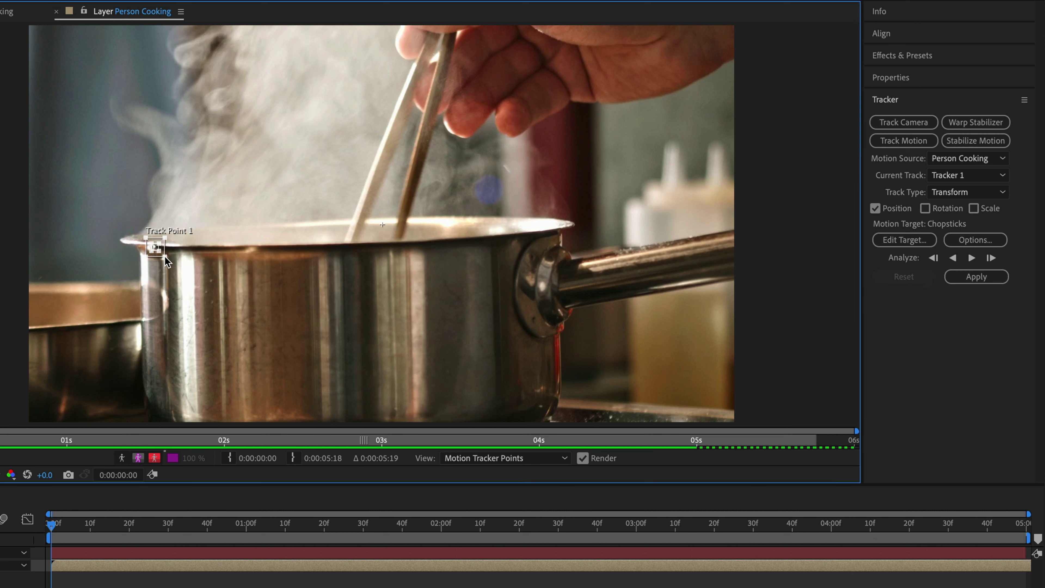
click(166, 258)
click(162, 255)
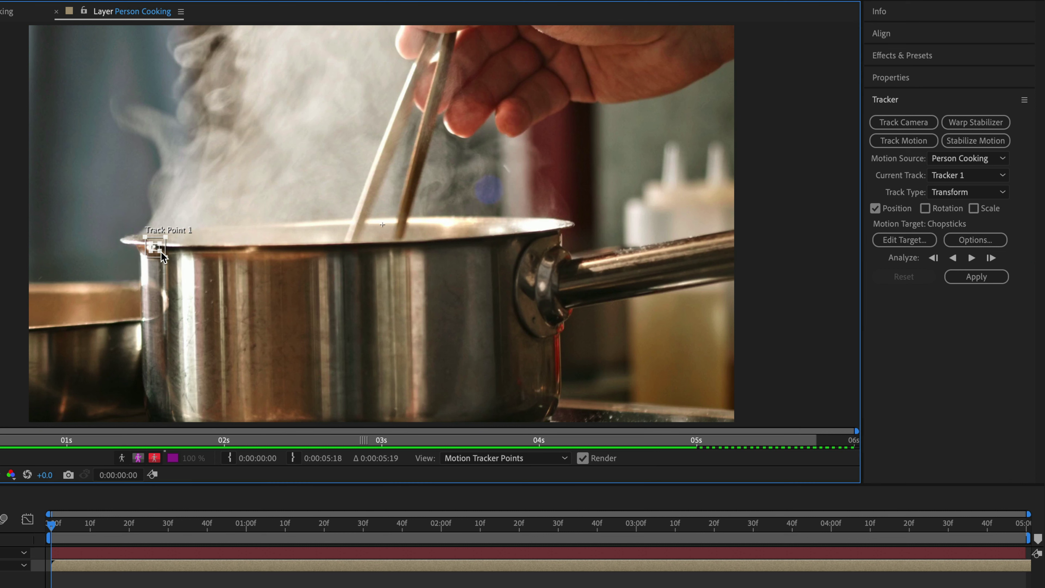
click(971, 257)
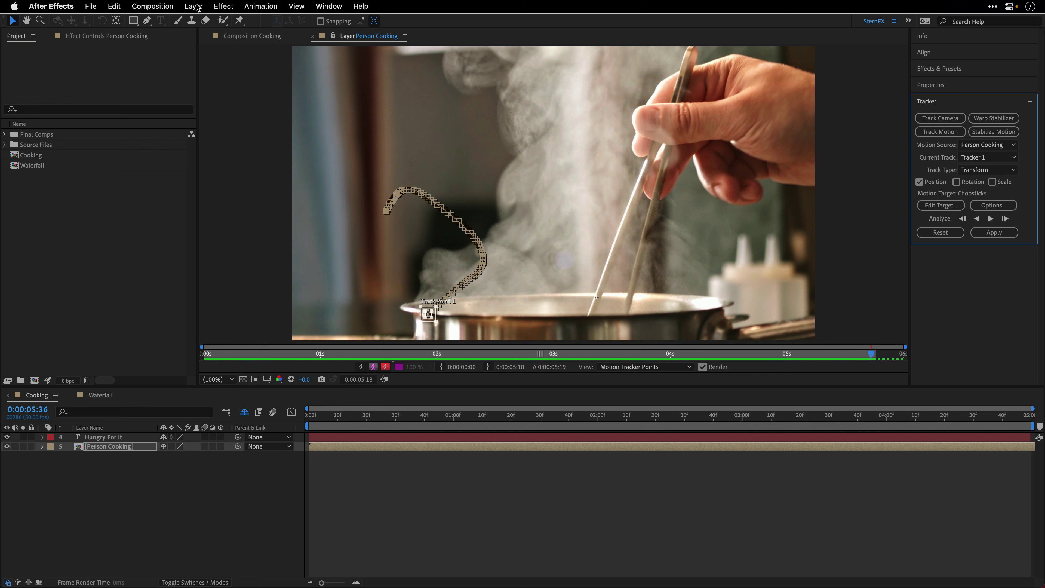
Step: Add a new Null Object layer and rename it TD
click(193, 6)
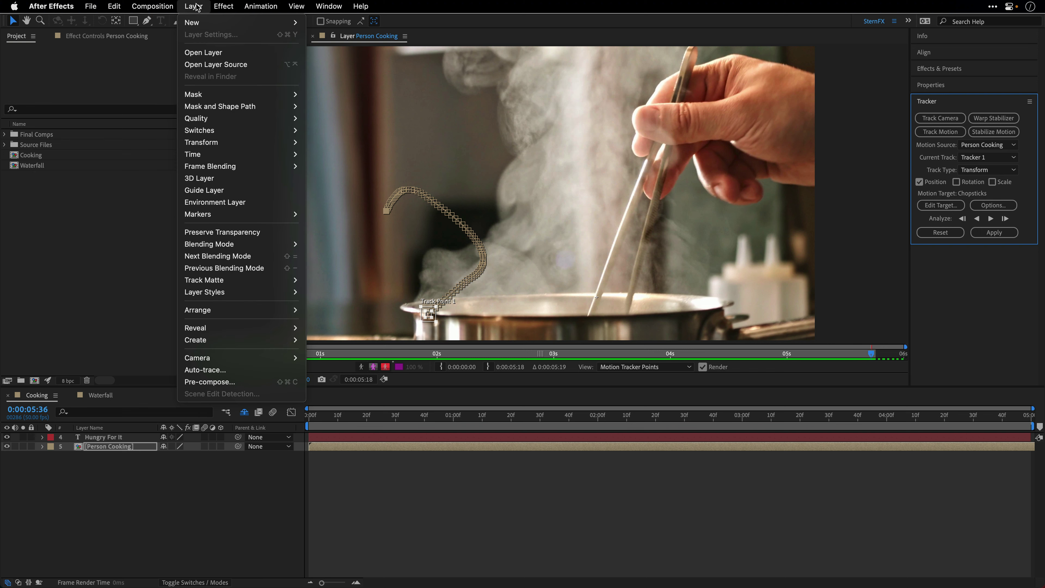
mouse_move(197, 23)
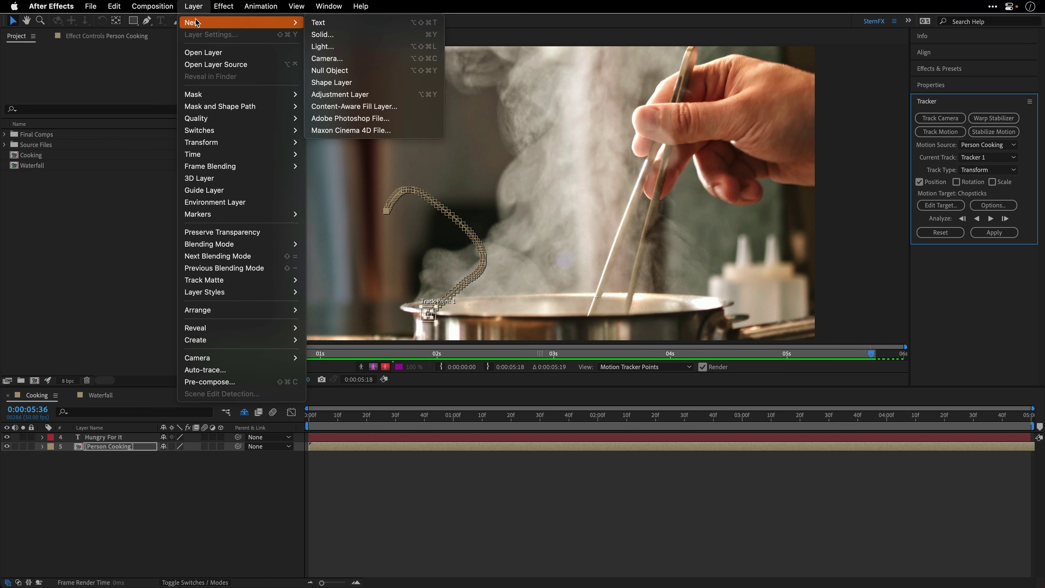
click(331, 71)
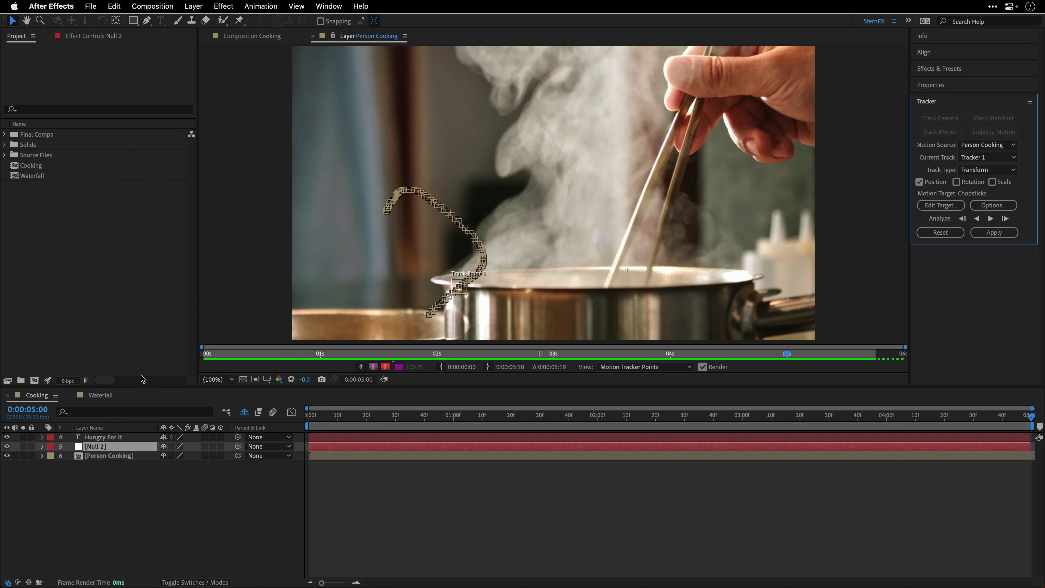
click(98, 449)
key(Return)
text(TD)
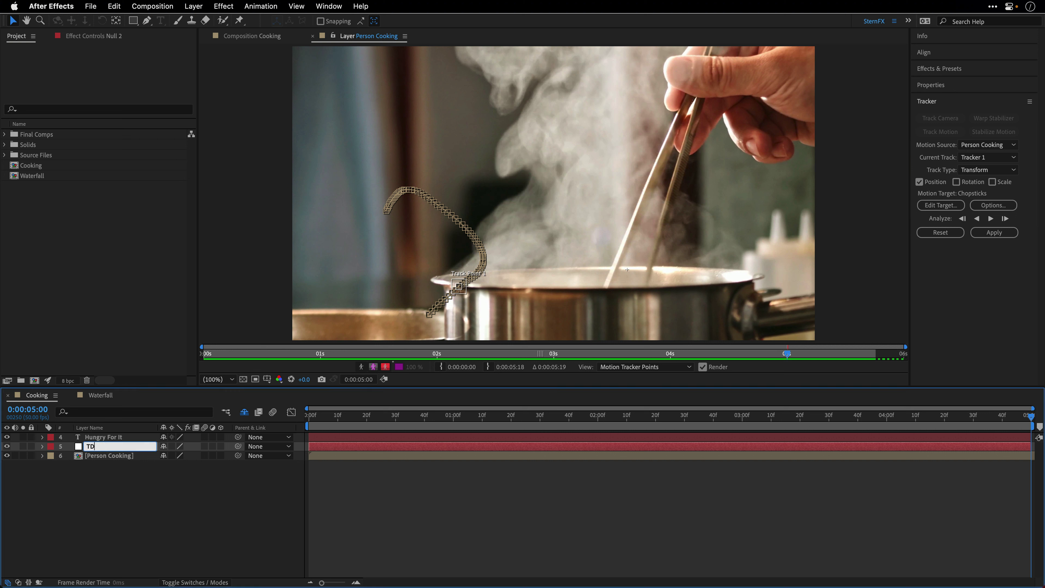
key(Return)
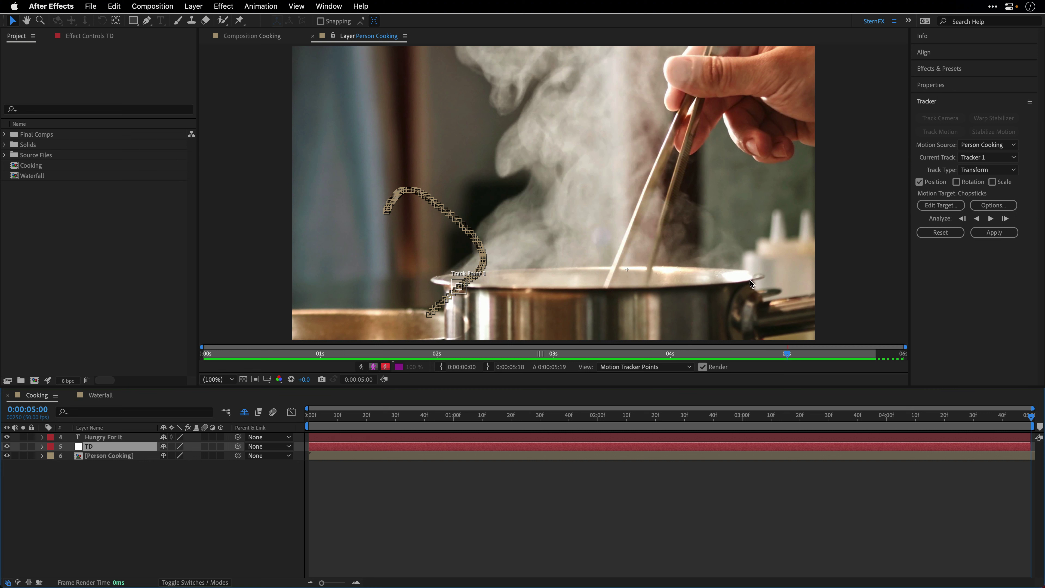
Step: Set TD as the motion target and apply the rim track to it in X and Y
click(934, 207)
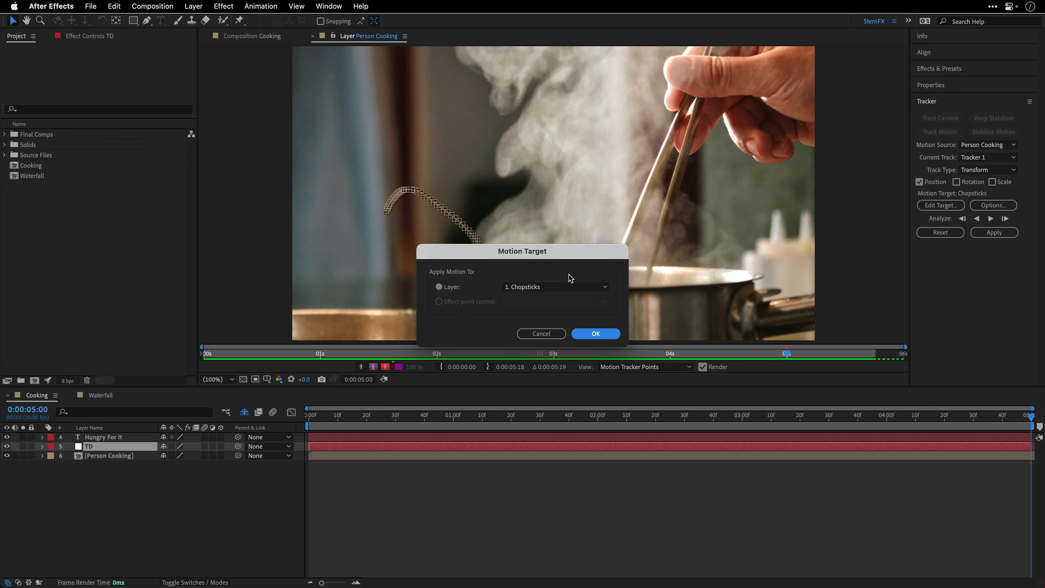
click(555, 287)
click(552, 347)
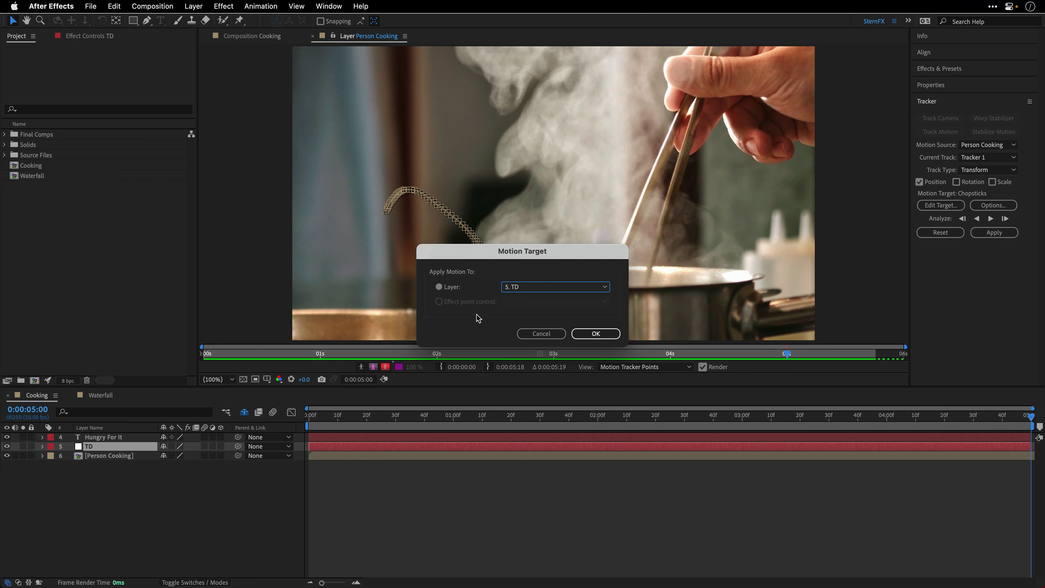
click(586, 336)
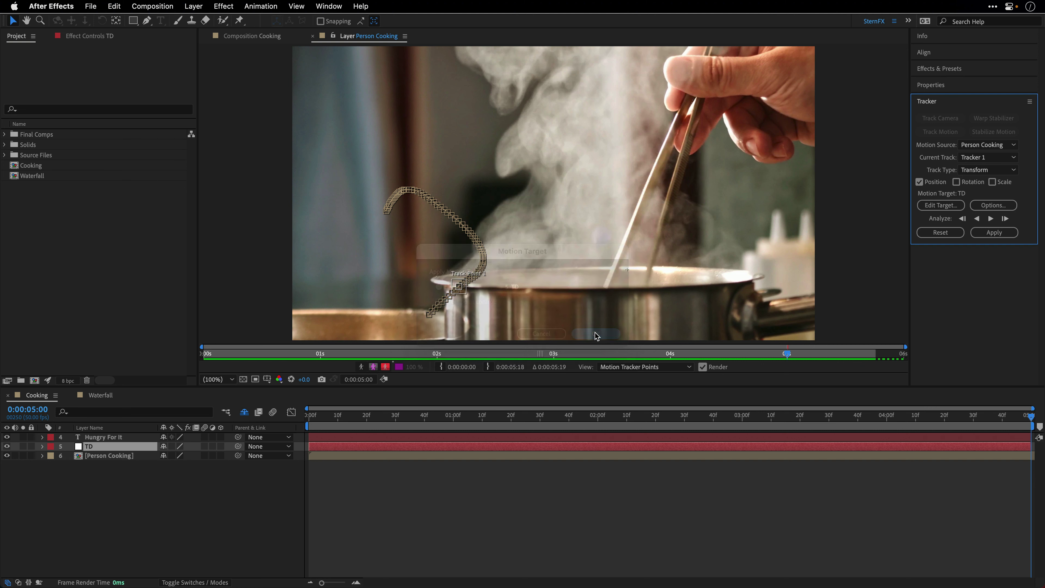
click(990, 233)
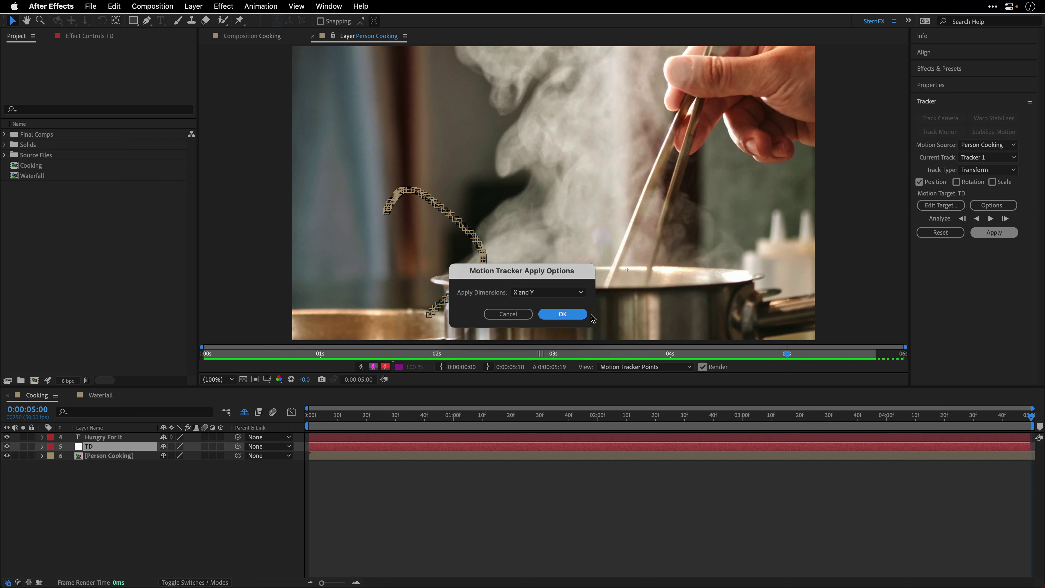
click(562, 314)
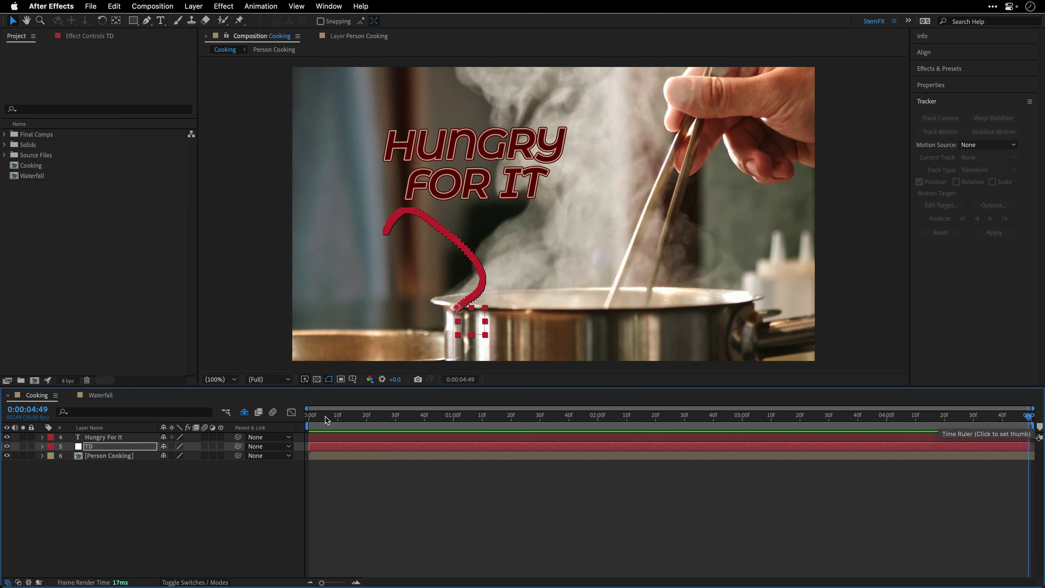
Step: Scrub to check the track, then pick-whip the Hungry For It layer to the TD null
click(309, 417)
drag(309, 417, 283, 430)
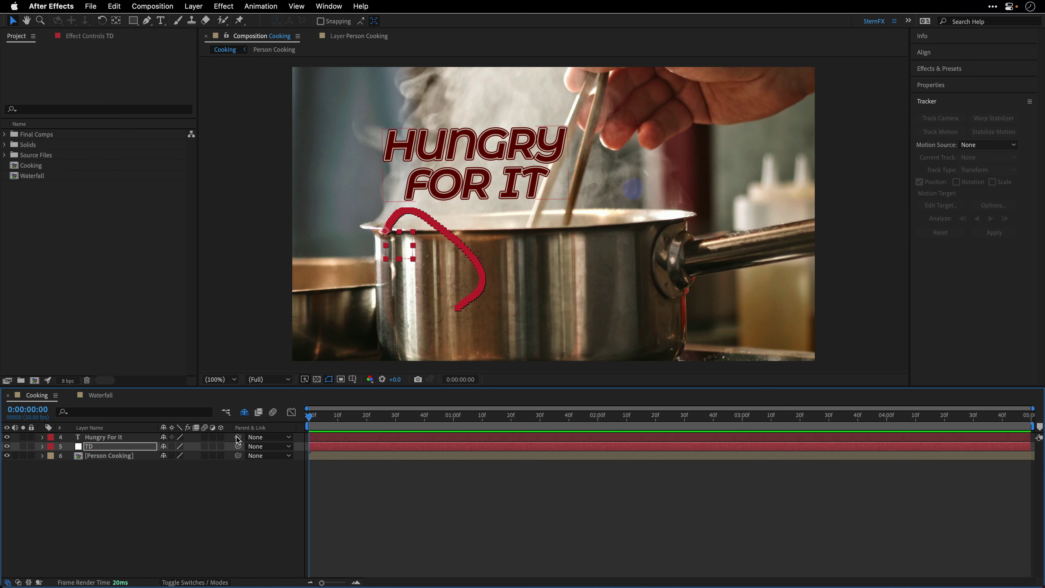
drag(238, 436, 99, 448)
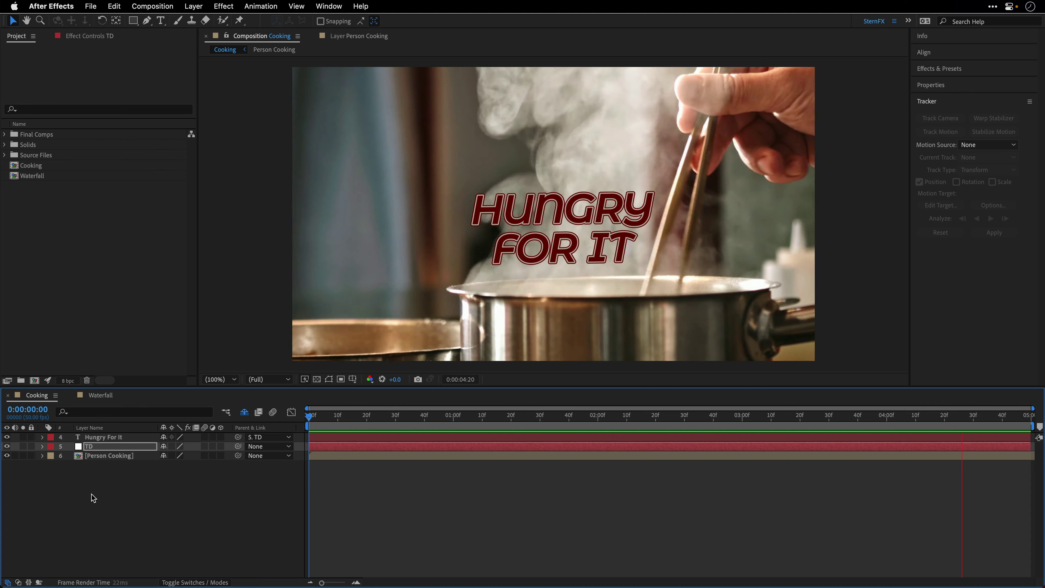
click(344, 416)
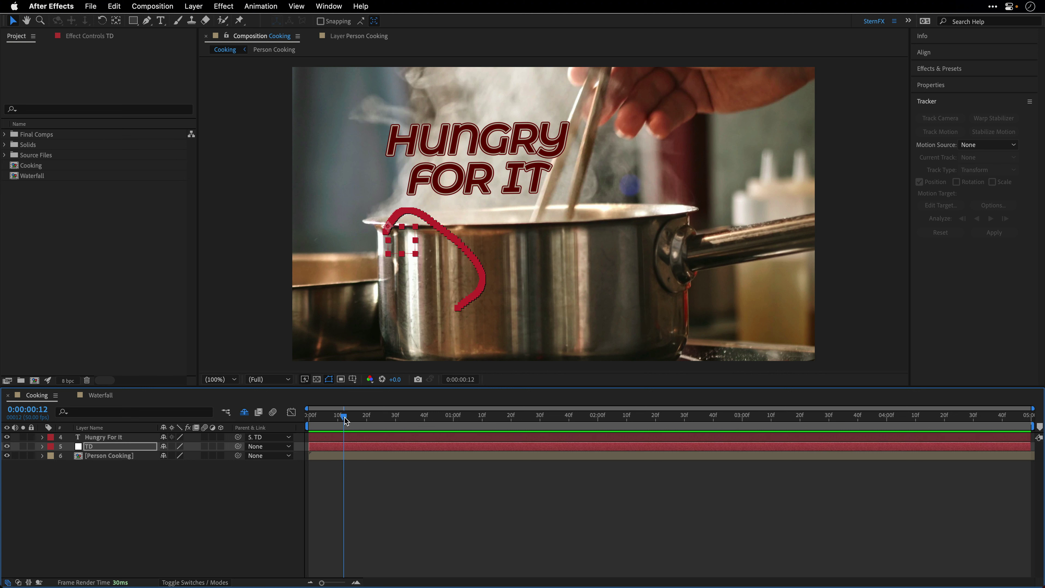
drag(345, 418, 280, 422)
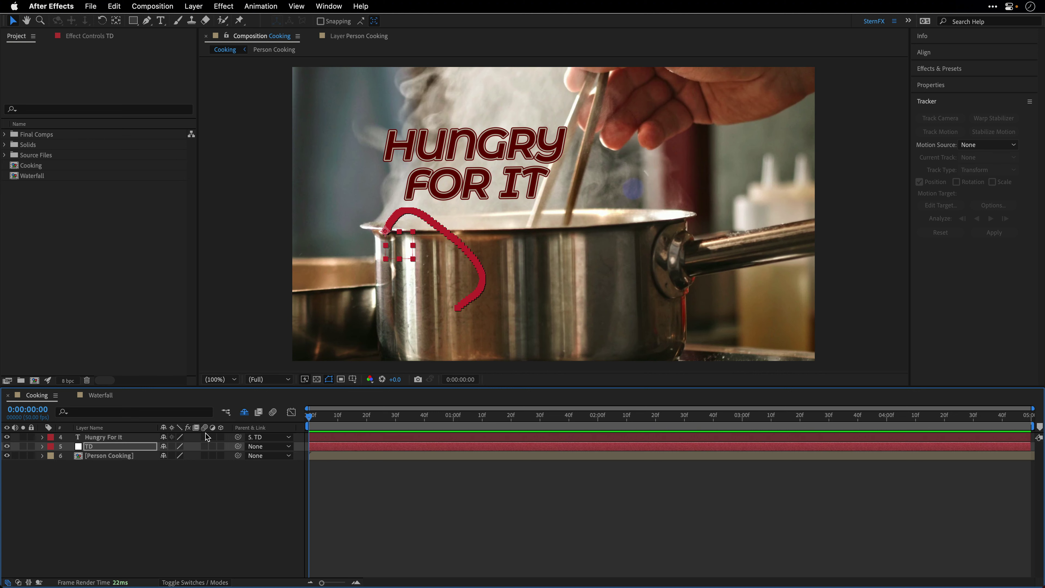
Step: Duplicate the Person Cooking layer and move the copy above the Hungry For It title
click(108, 456)
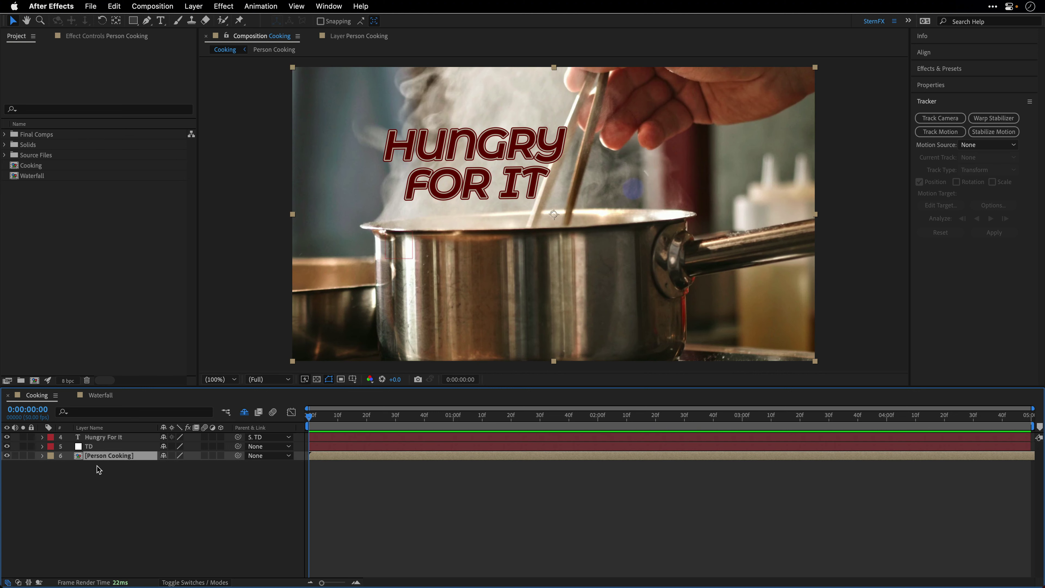
key(super+d)
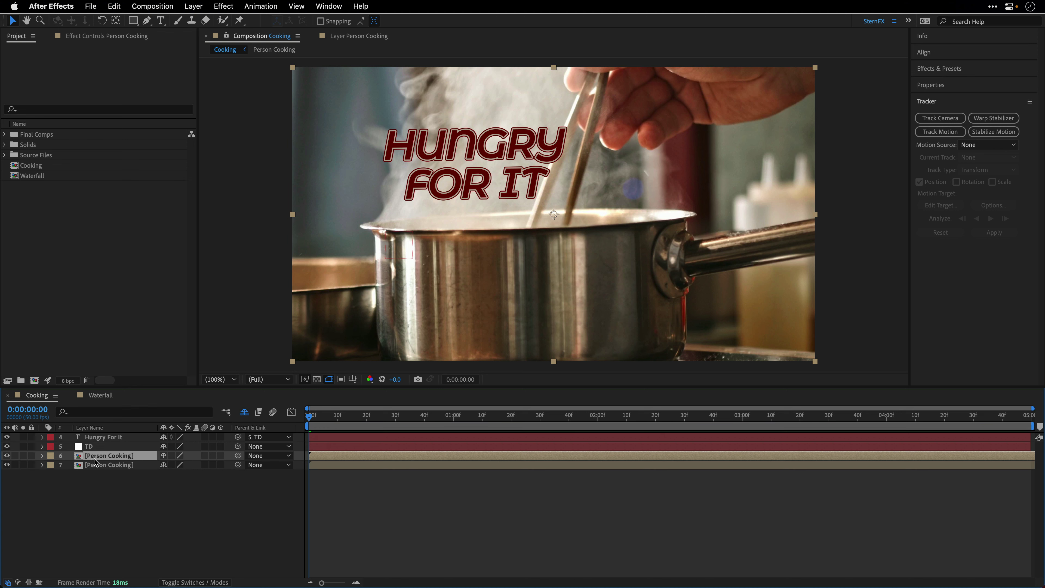
drag(95, 460, 102, 437)
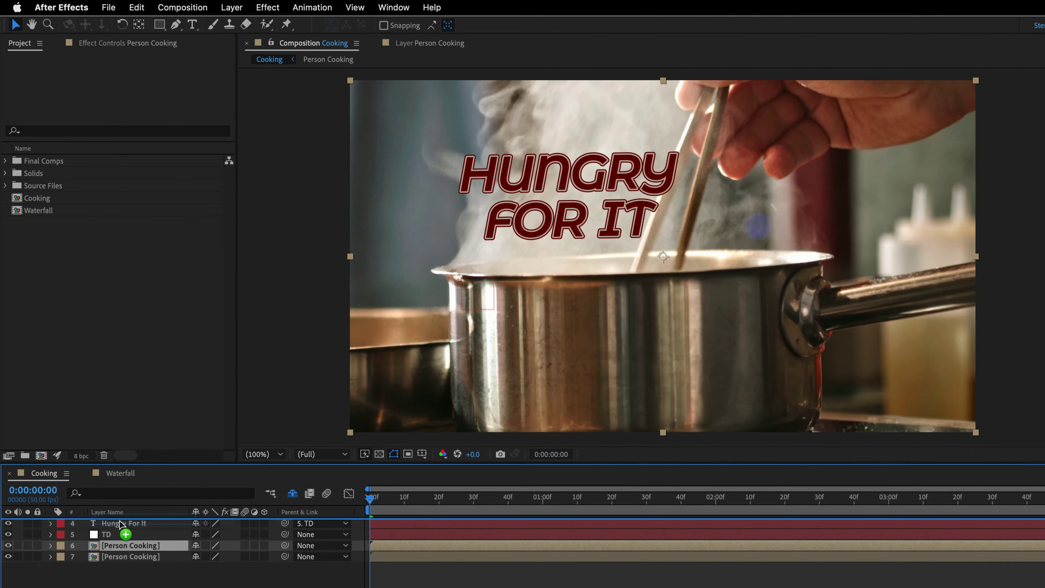
drag(122, 524, 123, 526)
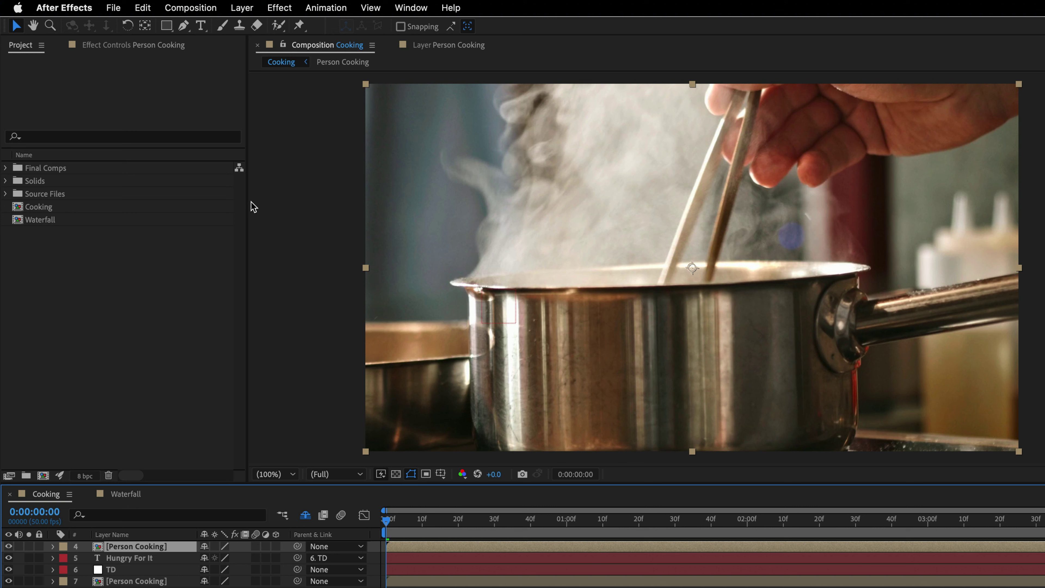
click(279, 7)
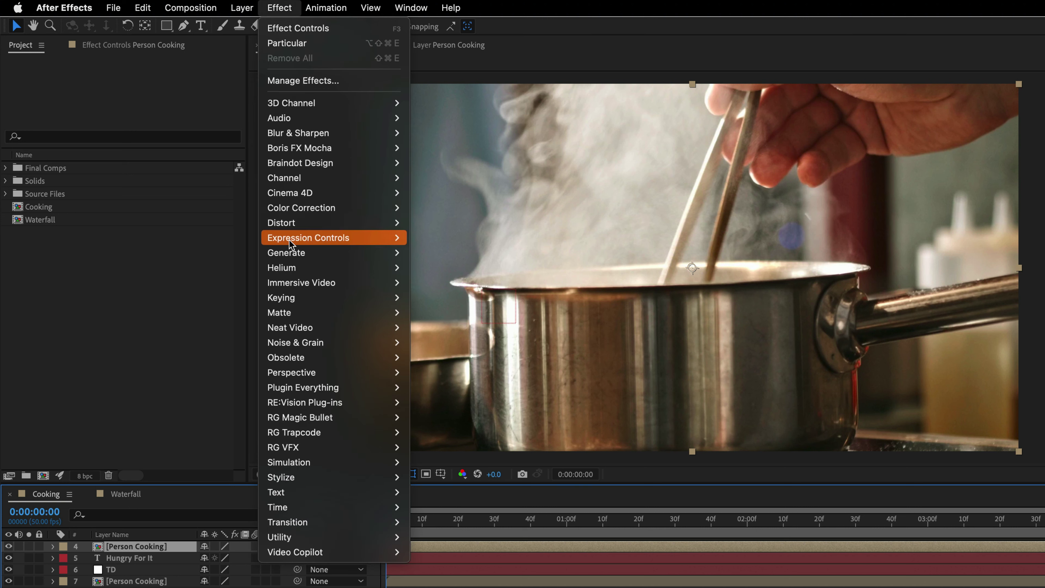
Step: Key the top footage copy with Extract at Black Point 218 and Black Softness 62, then preview
mouse_move(290, 298)
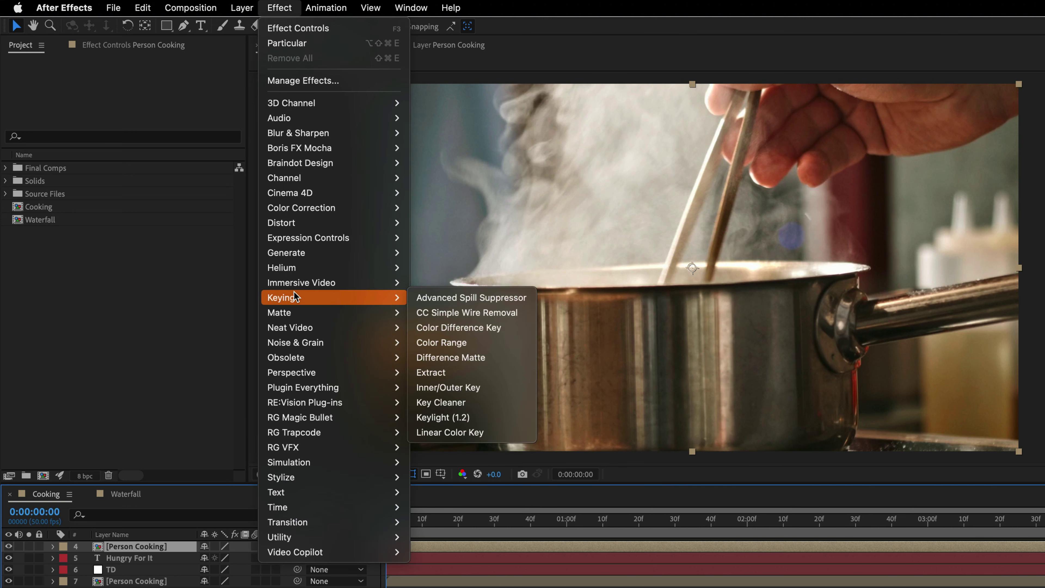
click(466, 372)
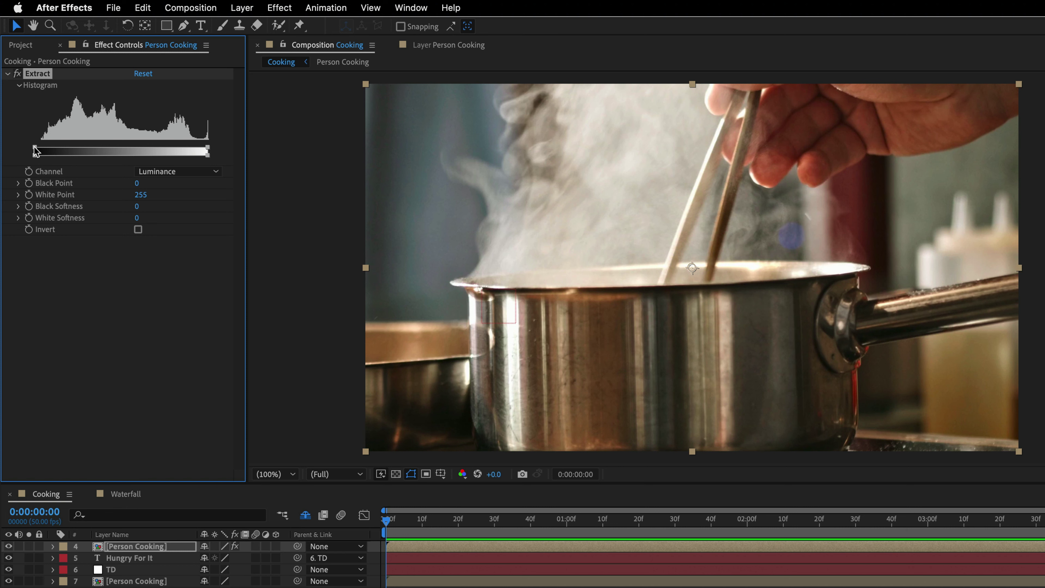
drag(36, 152, 184, 154)
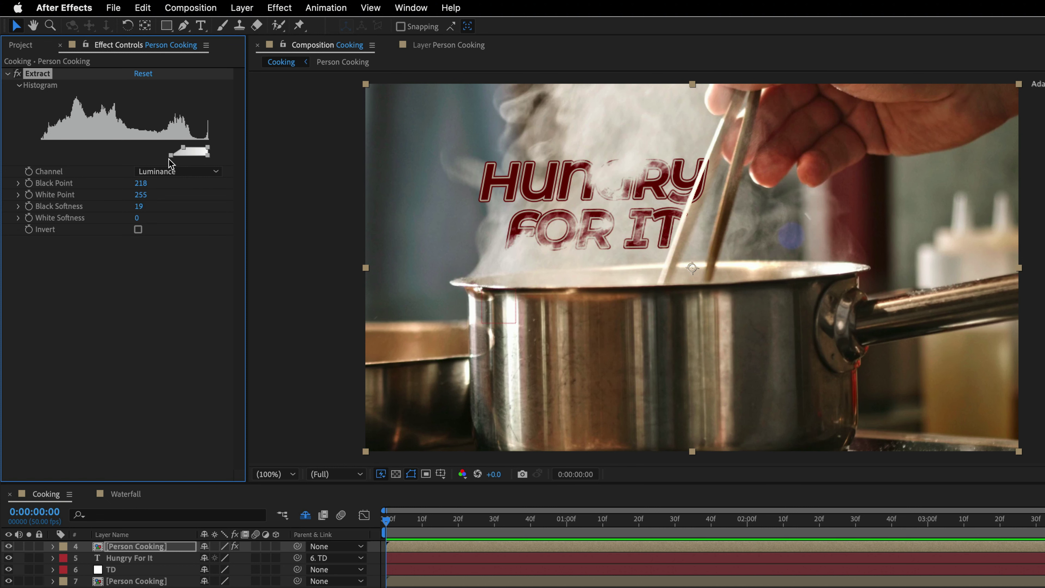
drag(170, 161, 144, 164)
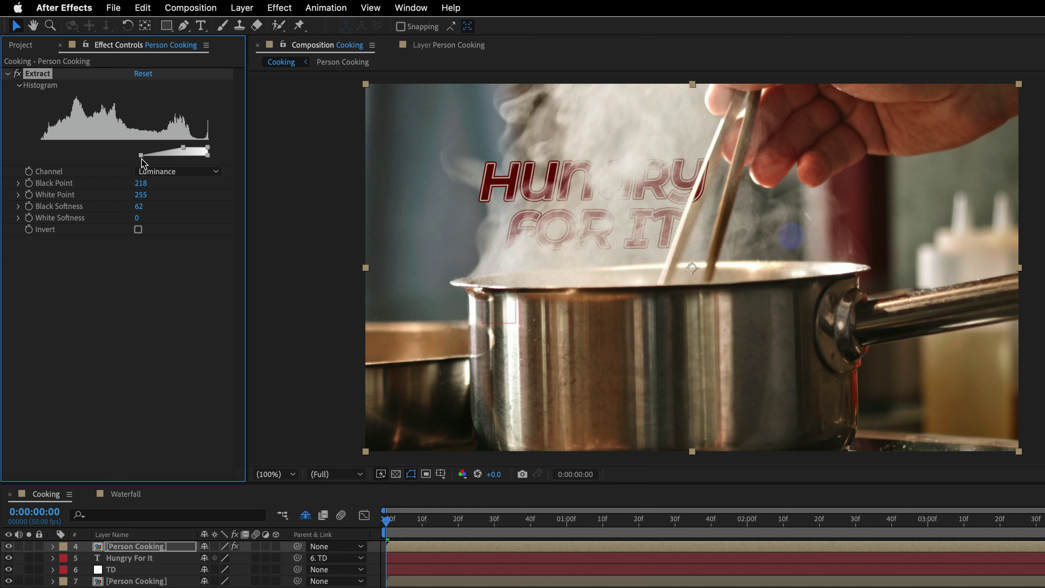
key(space)
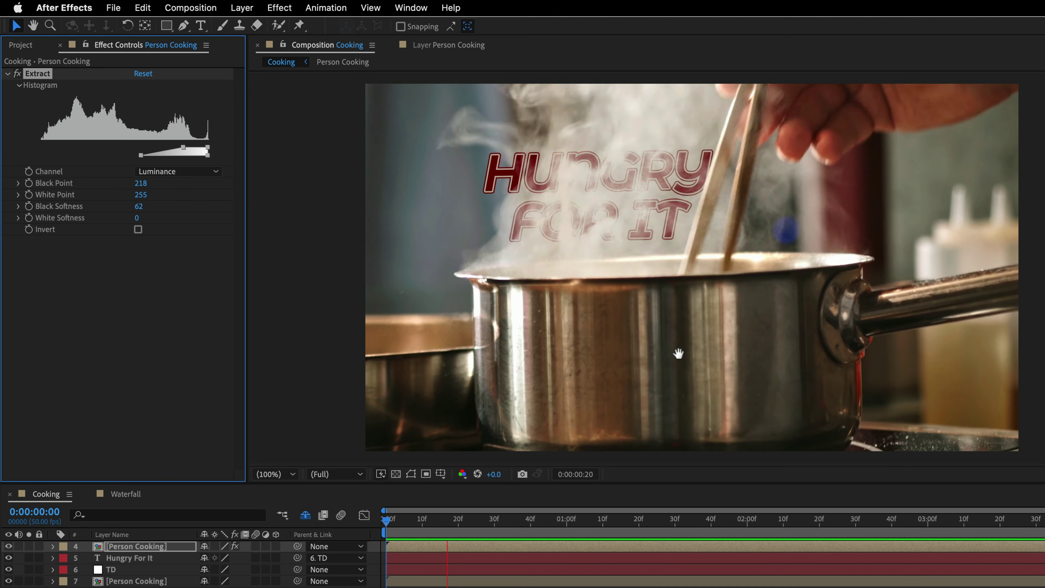
Step: Reveal the hidden Chopsticks layers and switch all three back on over the title
key(space)
drag(461, 519, 370, 523)
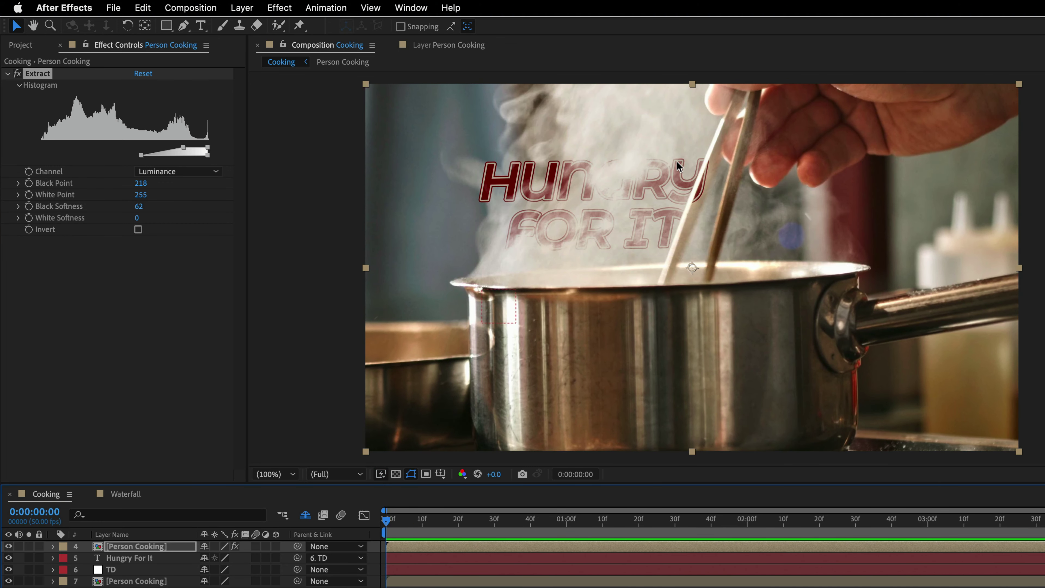
click(304, 518)
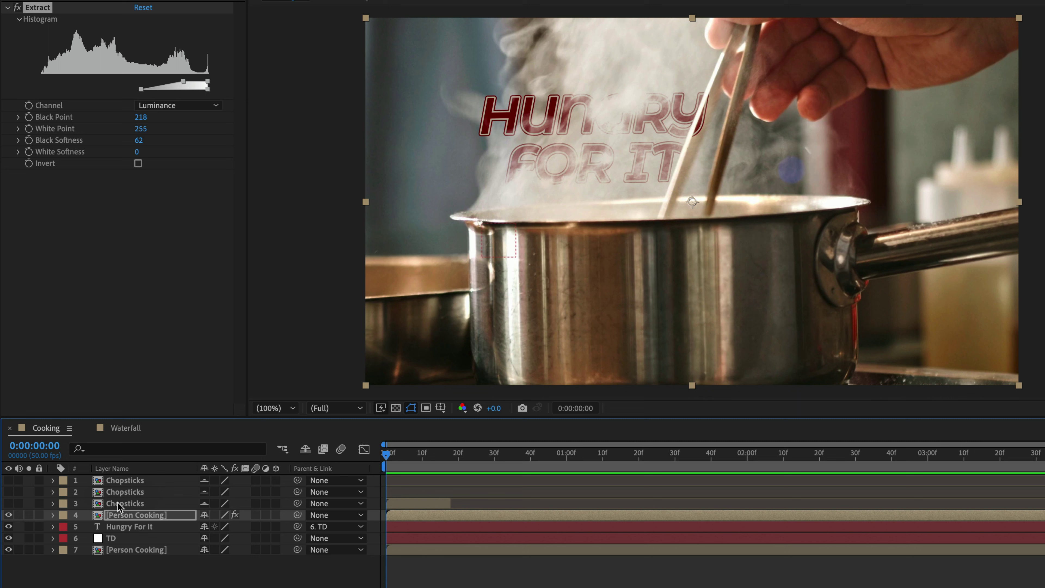
click(119, 505)
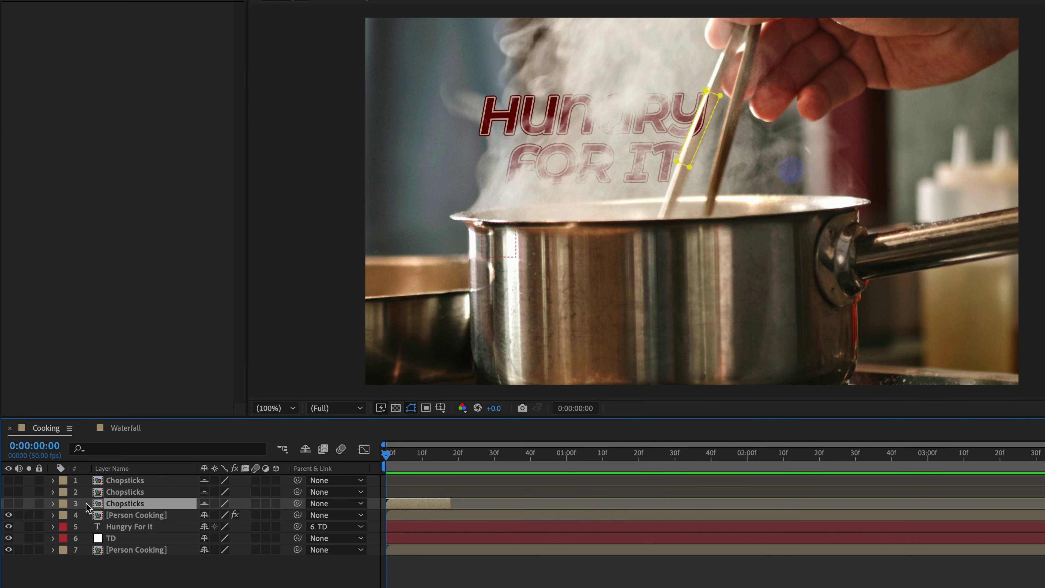
click(8, 503)
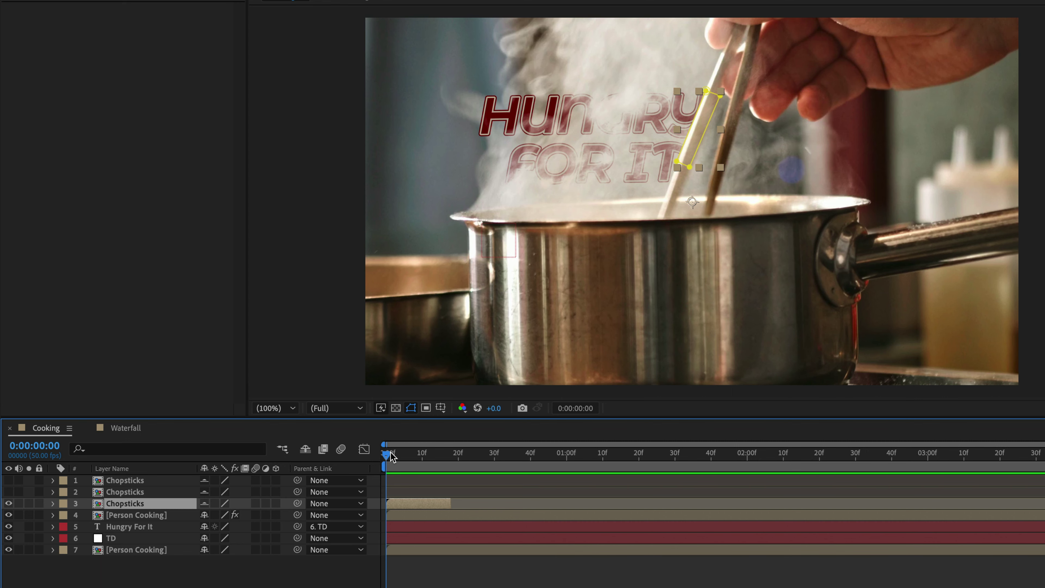
drag(391, 454, 437, 456)
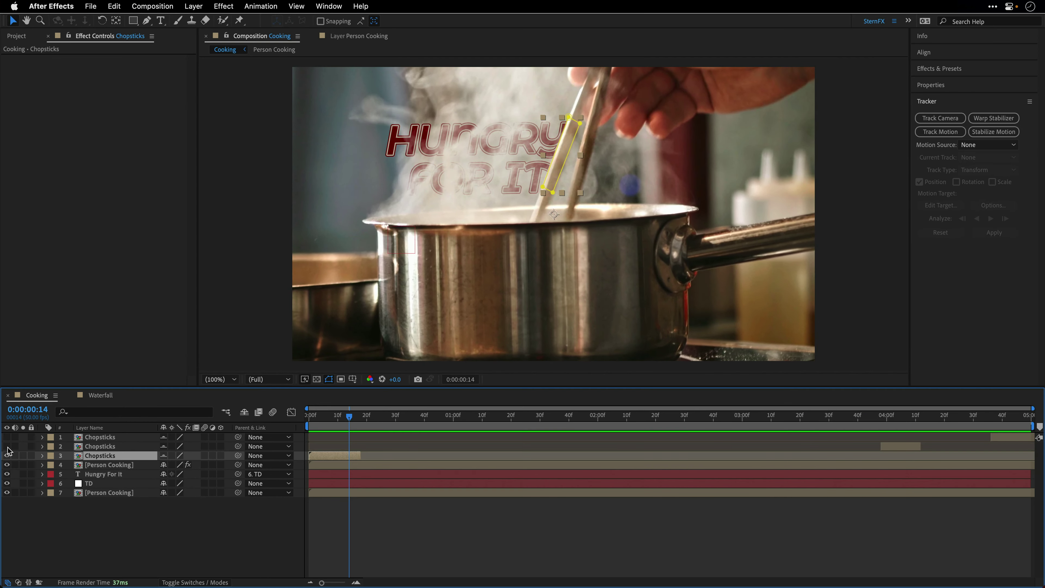
drag(8, 456, 7, 437)
click(310, 416)
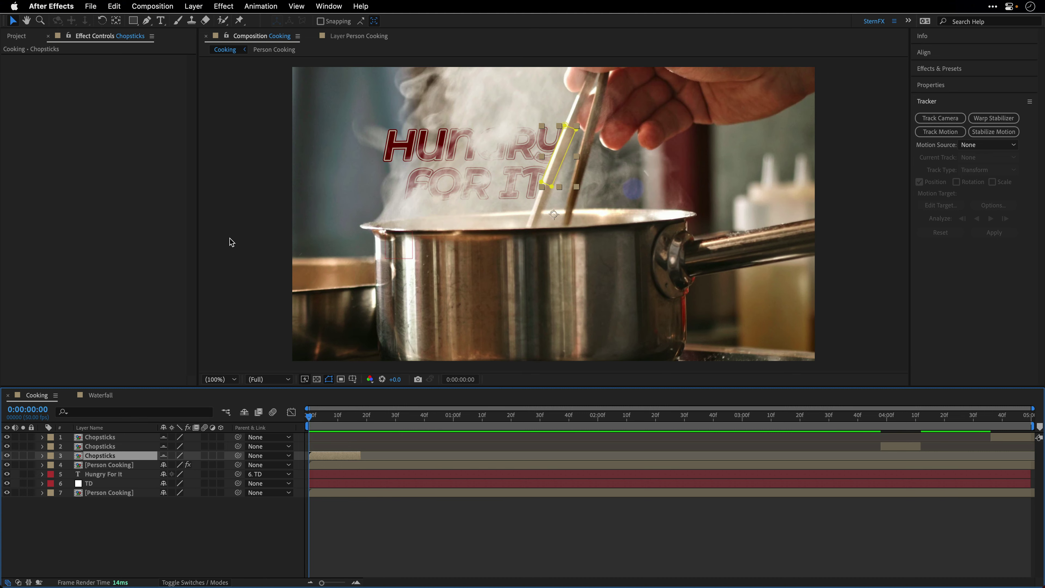
Step: Preview the finished Cooking shot full-size, then bring back the panels and open the Waterfall composition
key(grave)
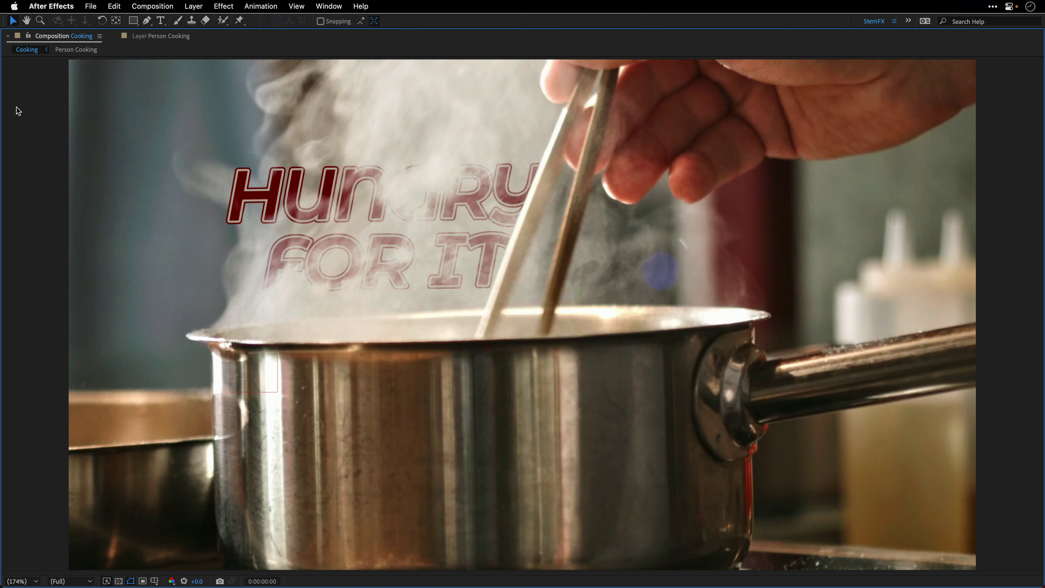
key(space)
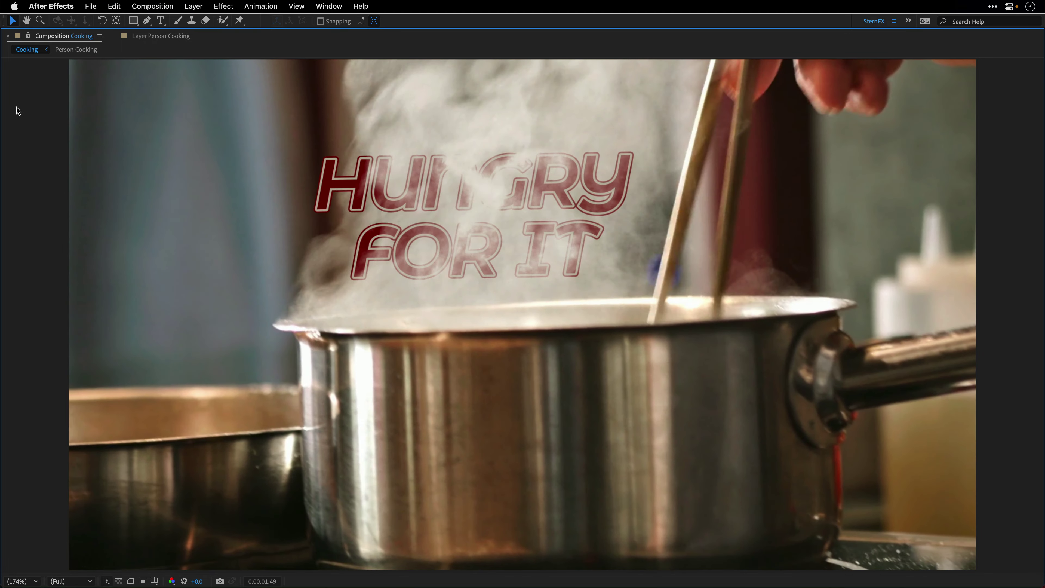
key(grave)
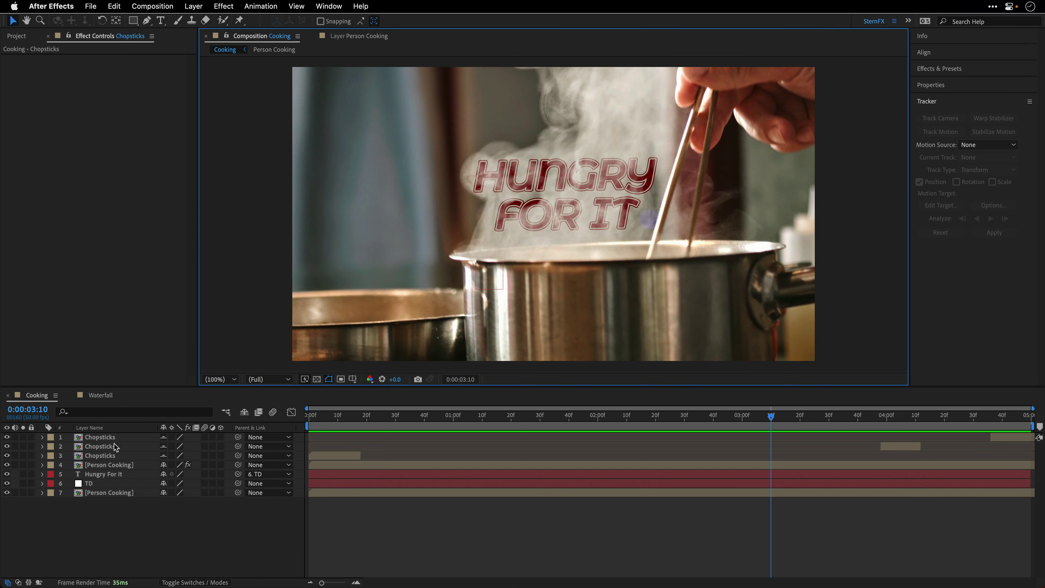
click(99, 395)
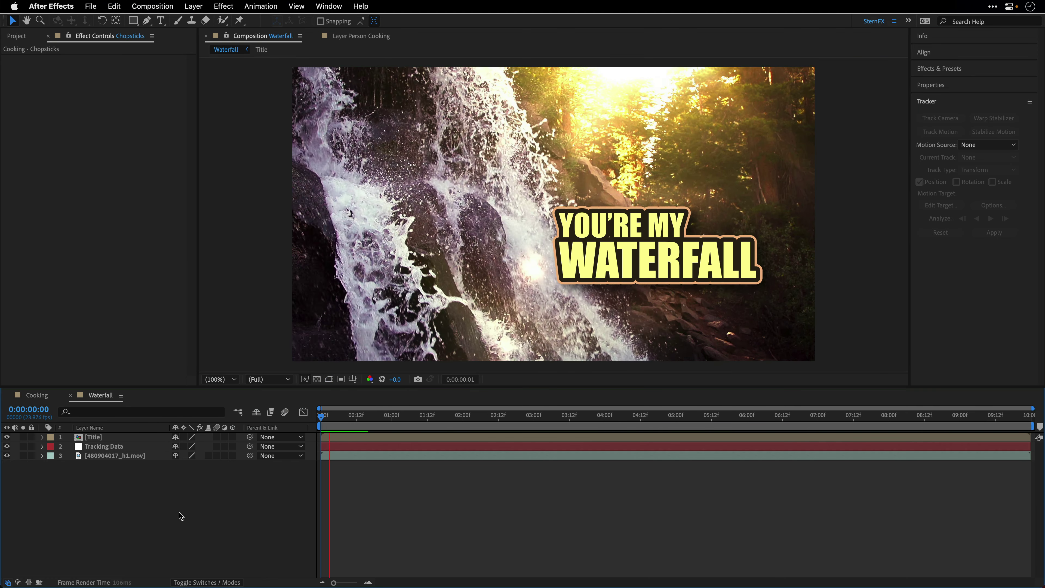
Step: At frame 0, parent the Title layer to Tracking Data and preview the title following the motion
click(148, 447)
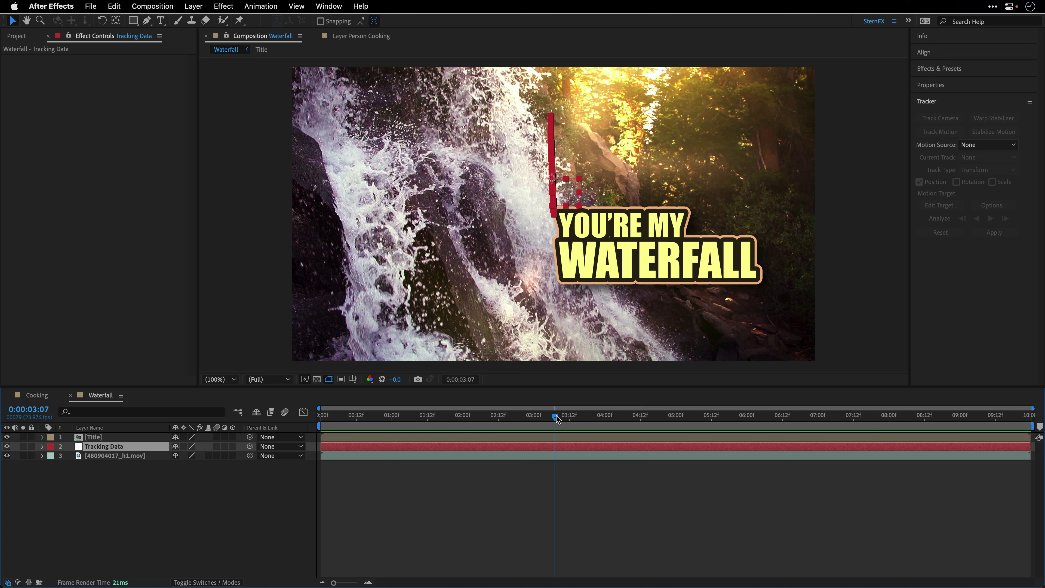
drag(555, 417, 320, 416)
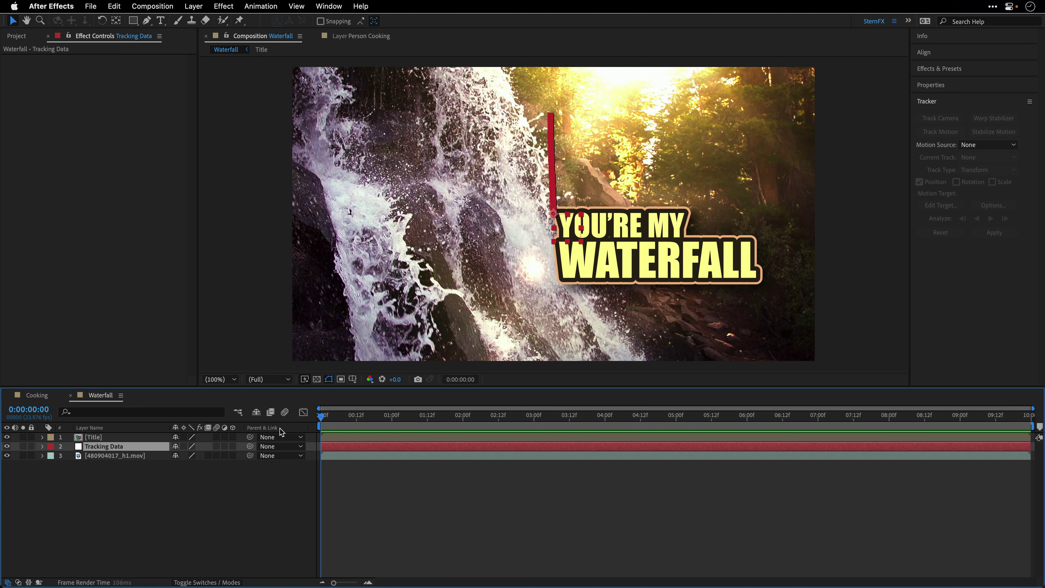
drag(250, 436, 107, 447)
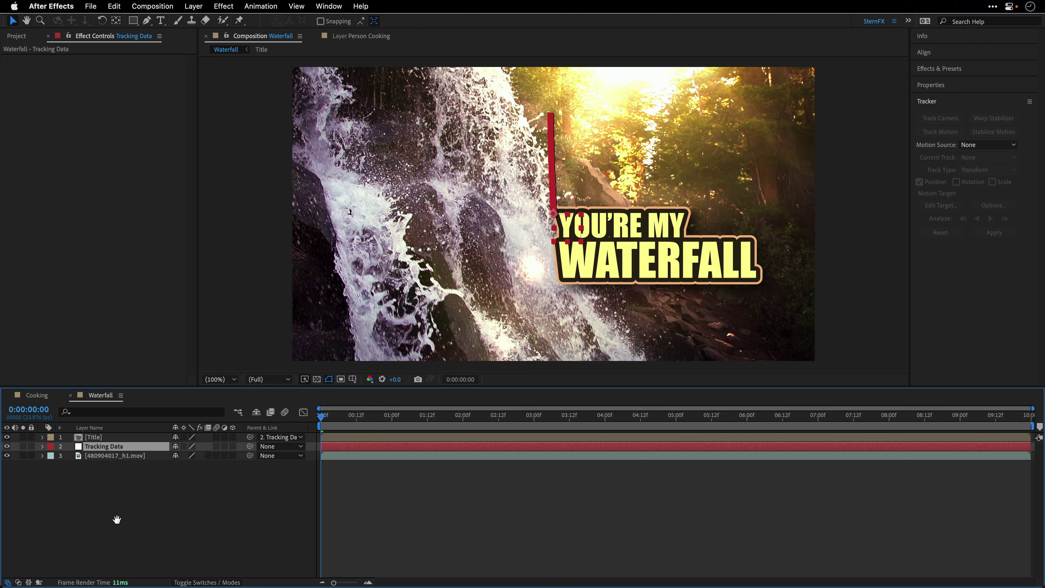
key(space)
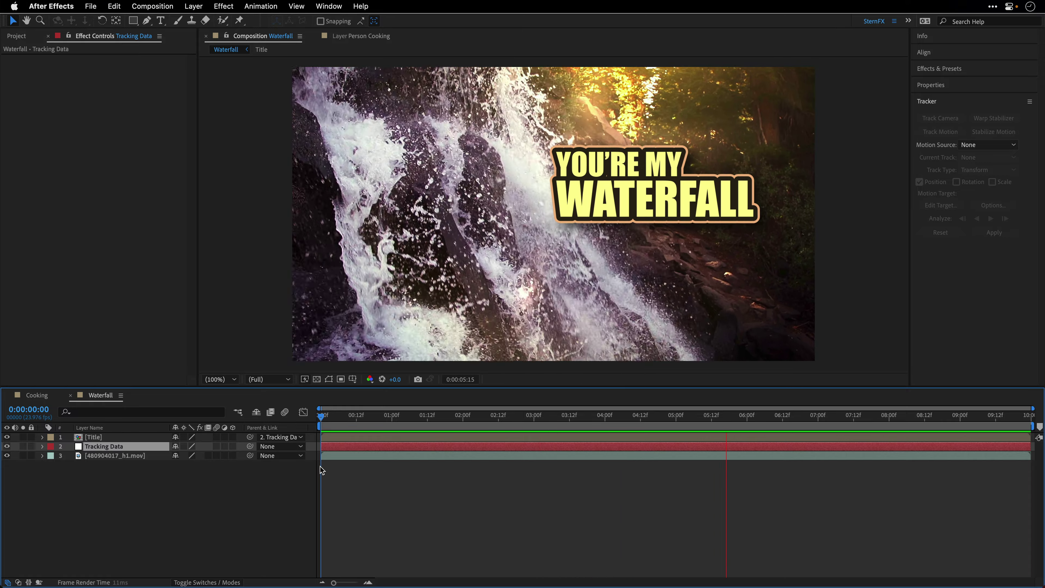
Step: Duplicate the 480904017_h1.mov layer, move the copy above Title, and apply Keying > Extract
key(space)
click(101, 455)
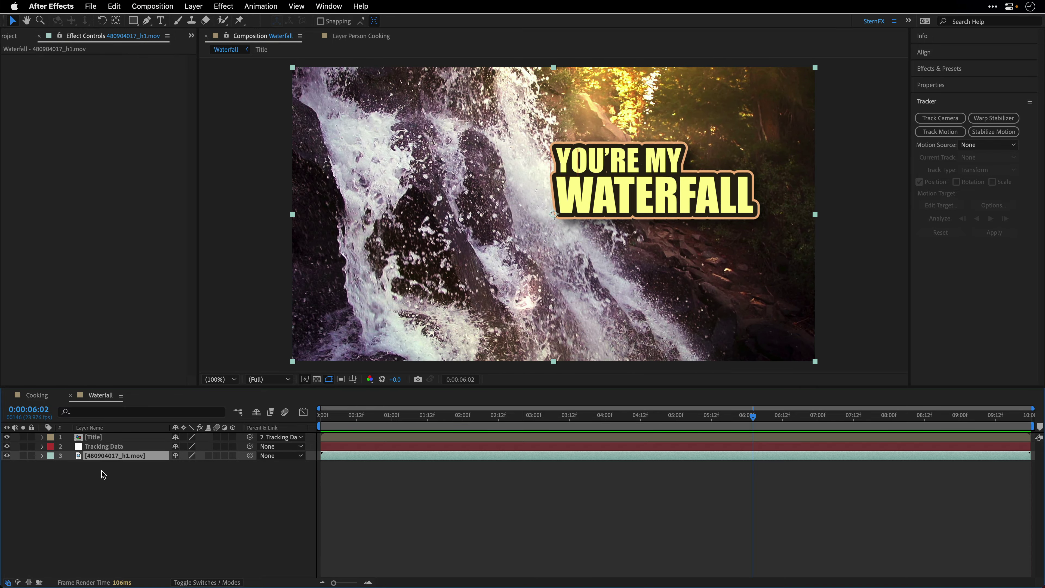
key(super+d)
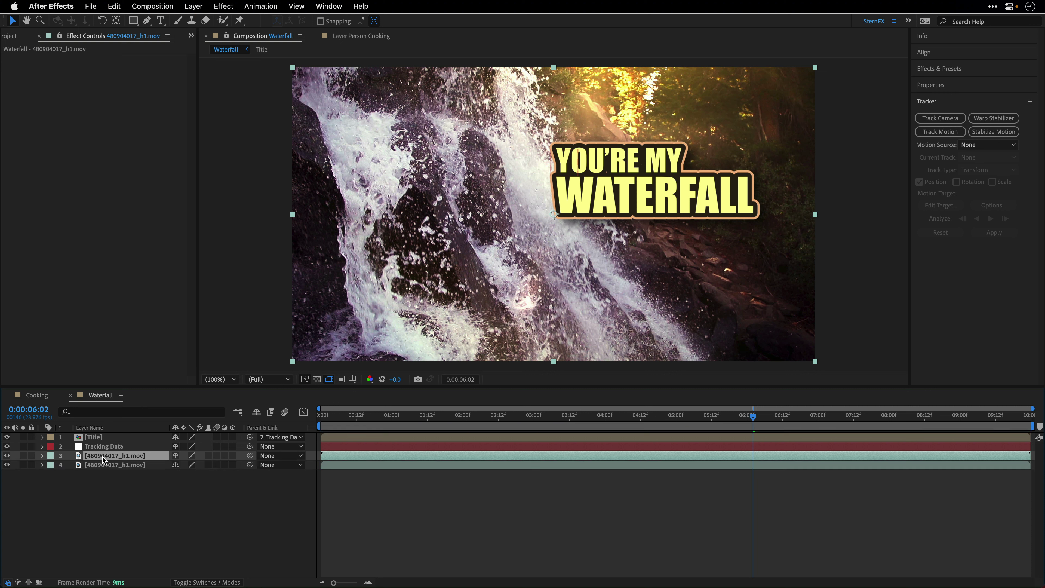
drag(104, 457, 104, 438)
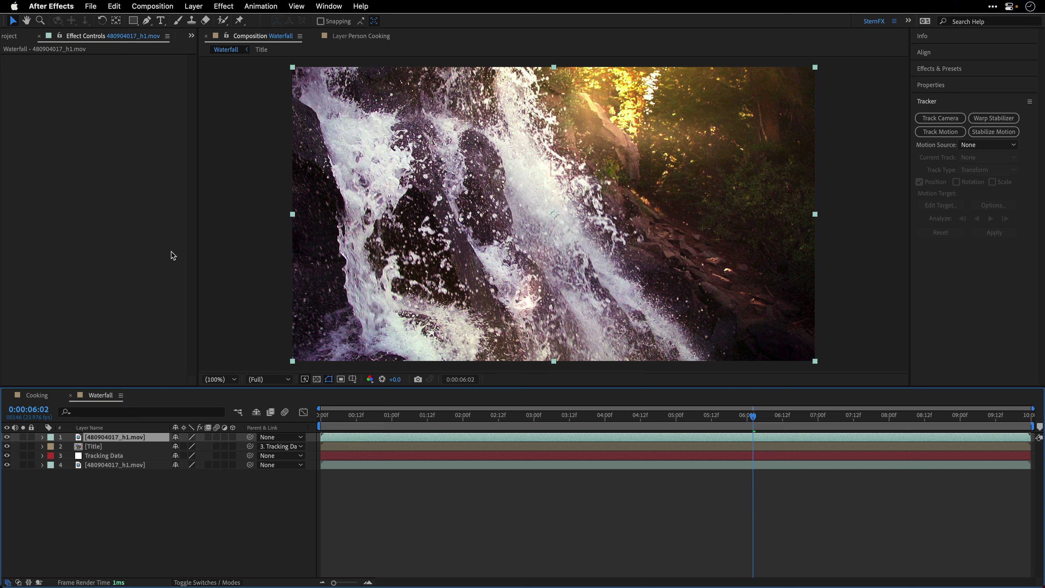
click(229, 5)
click(228, 34)
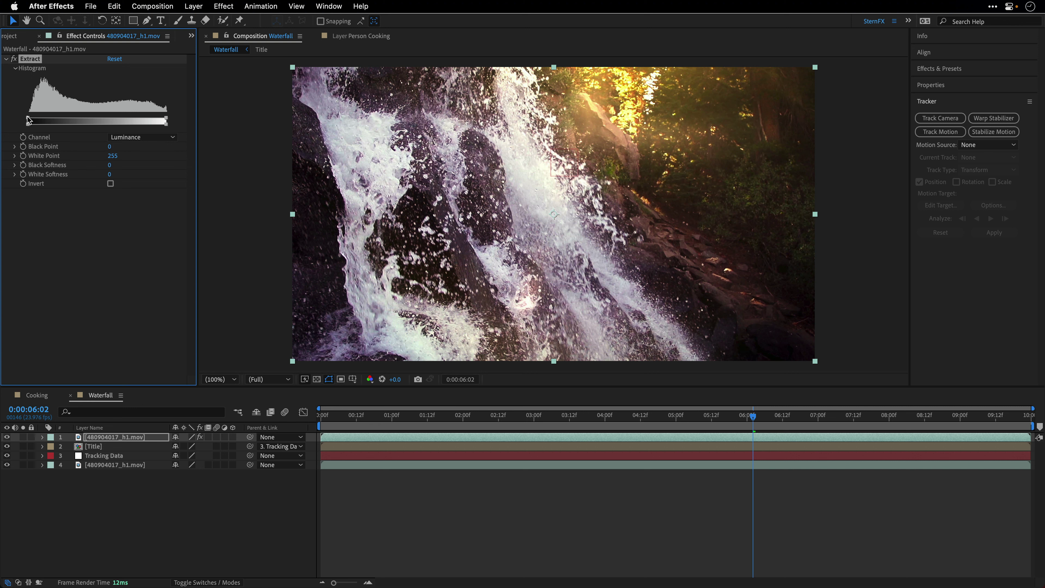
Step: Set the Extract effect's Black Point to 214 and Black Softness to 153 on the top copy
drag(28, 121, 143, 120)
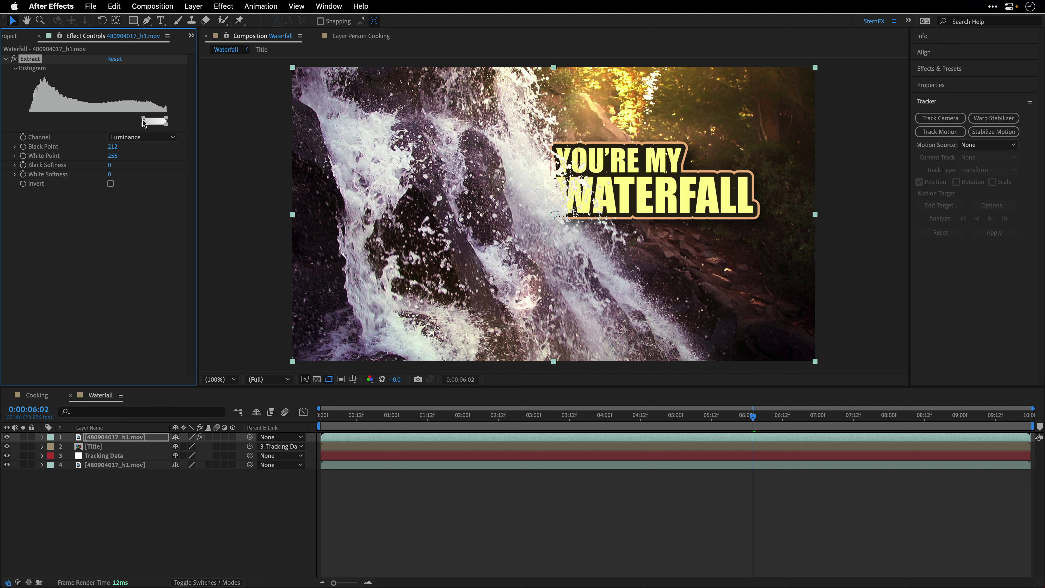
drag(143, 119, 144, 120)
drag(145, 125, 61, 126)
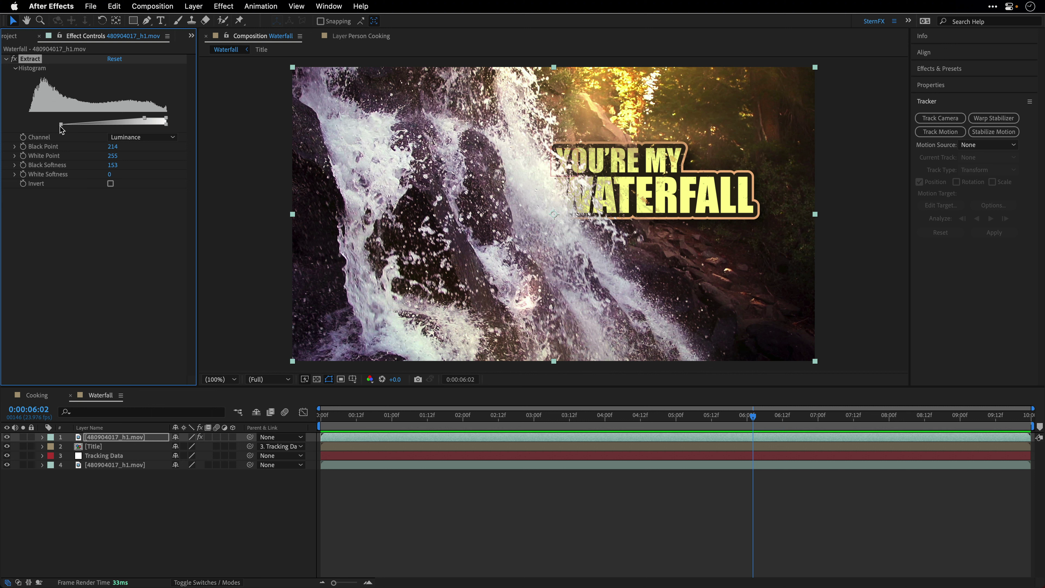
click(137, 138)
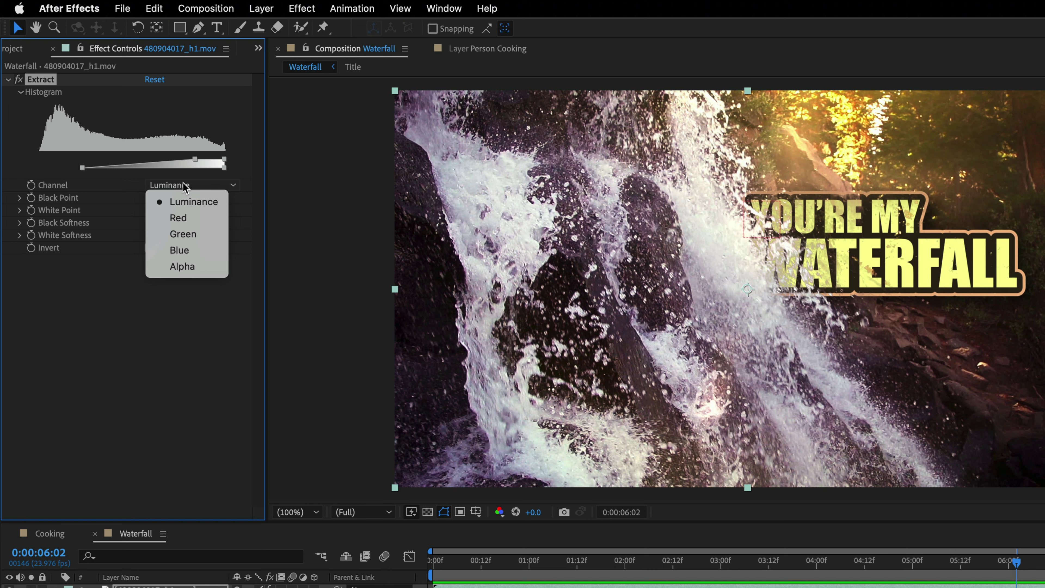
Step: Compare the Red and Green extraction channels, then key the Extract effect on Blue
click(186, 218)
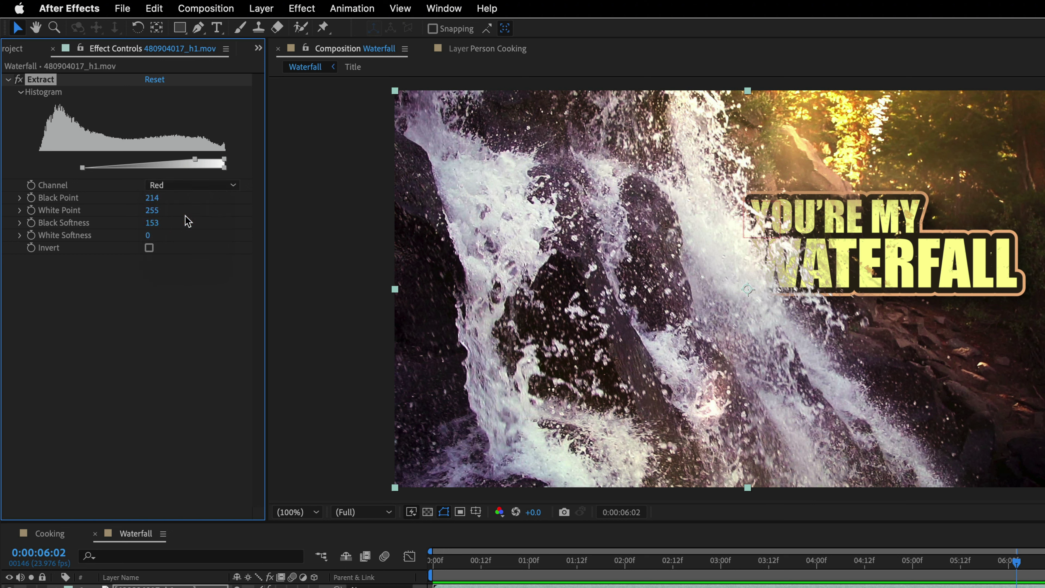
click(191, 189)
click(188, 234)
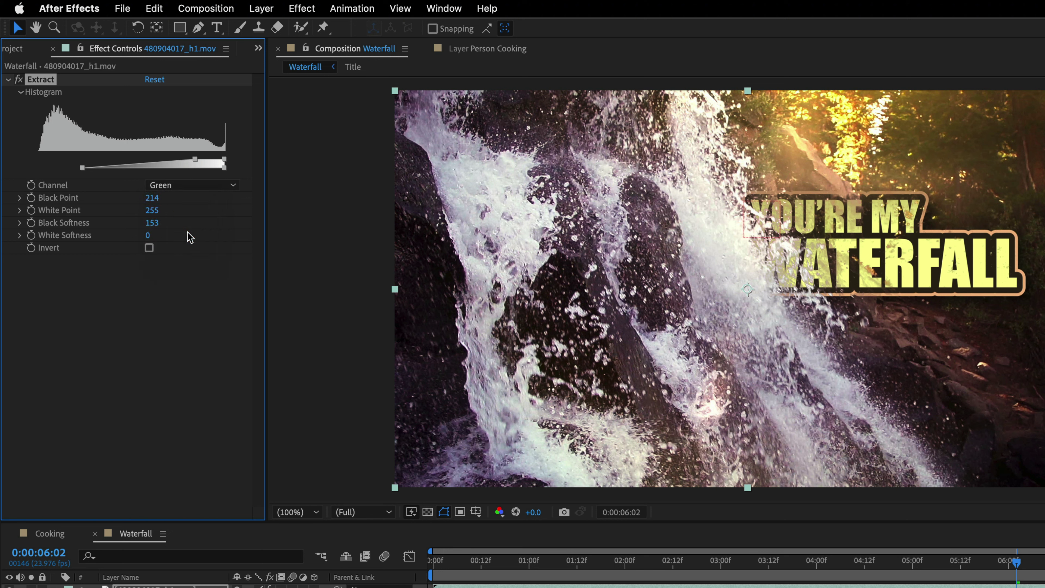
click(194, 189)
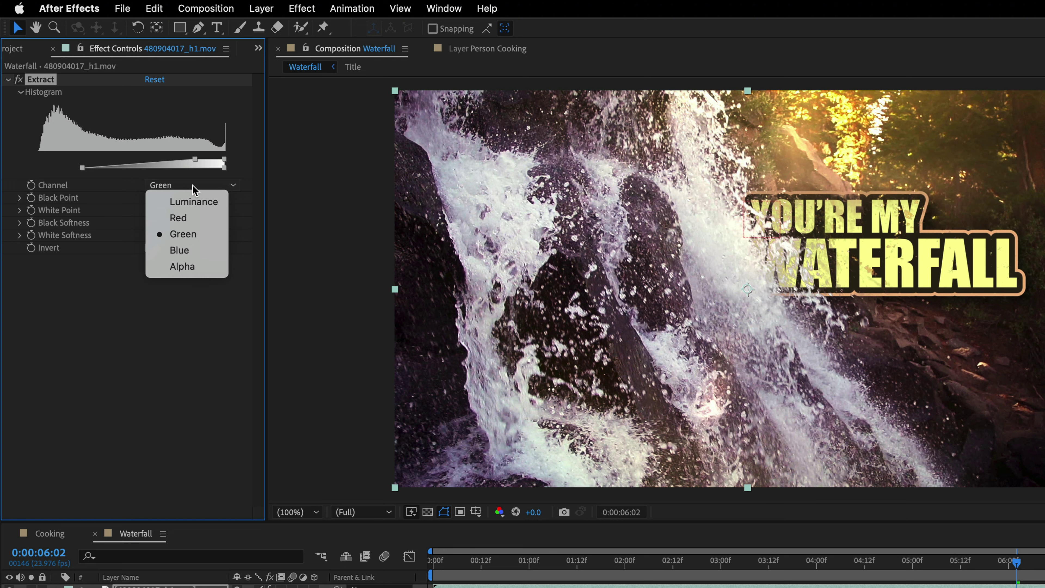
click(189, 251)
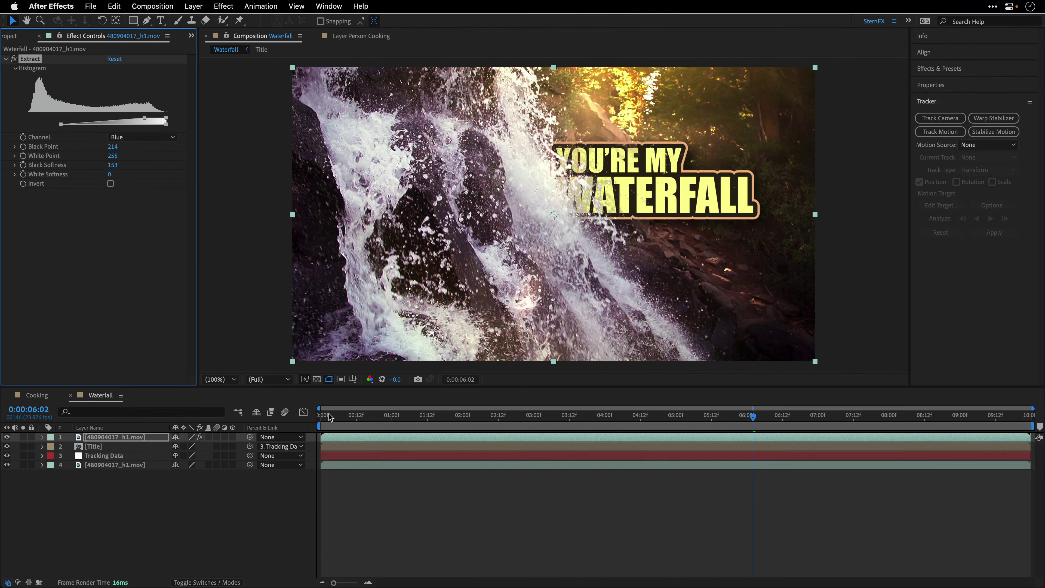
Step: Play the Waterfall composition full-size from the first frame to review spray over the title
key(Home)
key(grave)
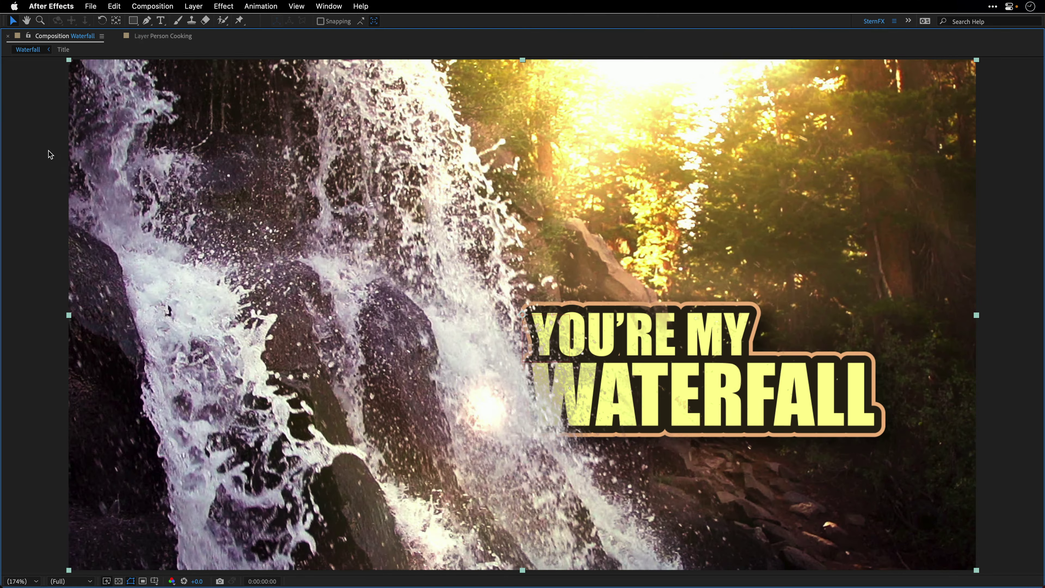
key(space)
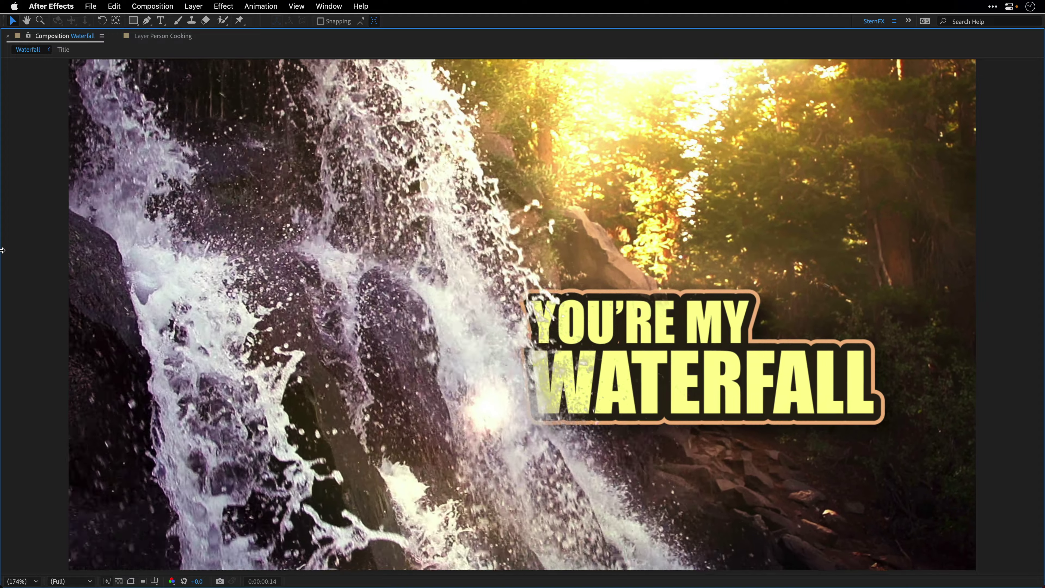